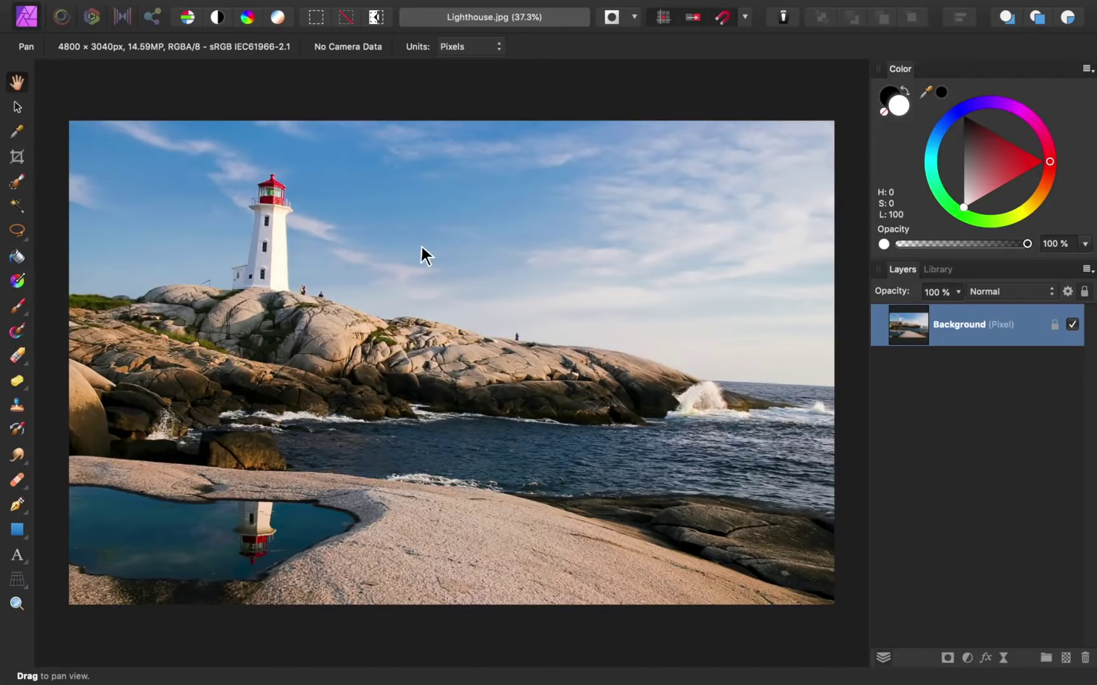
- Activate the Crop Tool so a thirds-grid frame covers the full 4800 x 3040 px image
{"action": "key", "text": "c"}
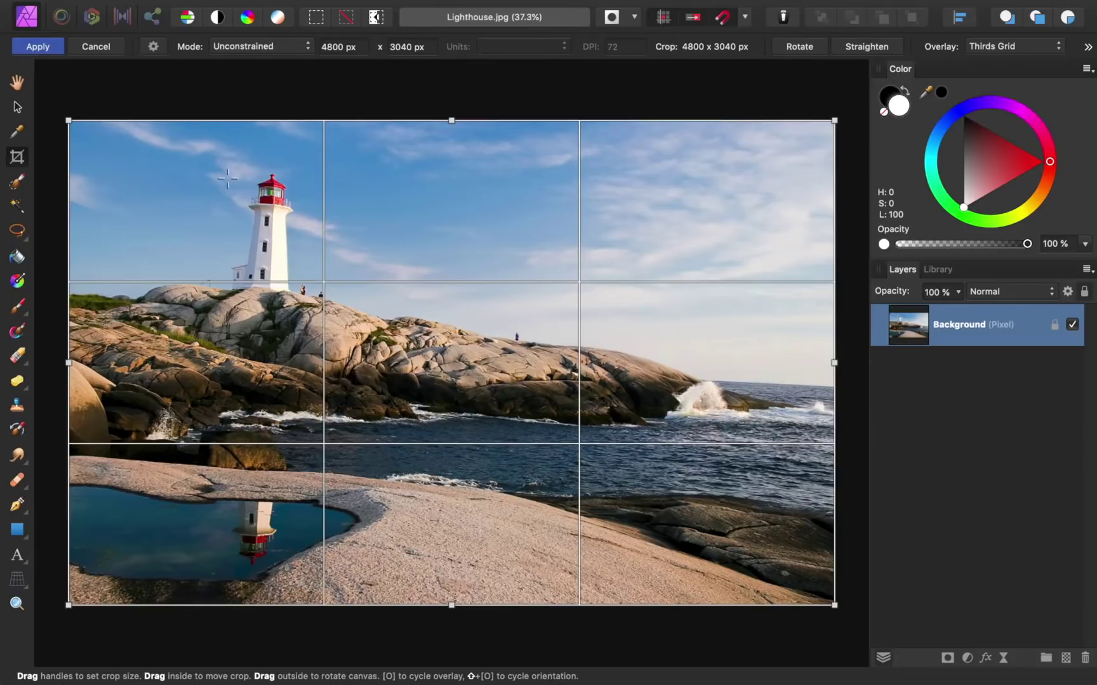
- Draw a crop frame around the lighthouse and rocks, then widen it up and left to 3284 x 1657 px
{"action": "left_click_drag", "start_coordinate": [203, 166], "coordinate": [691, 411]}
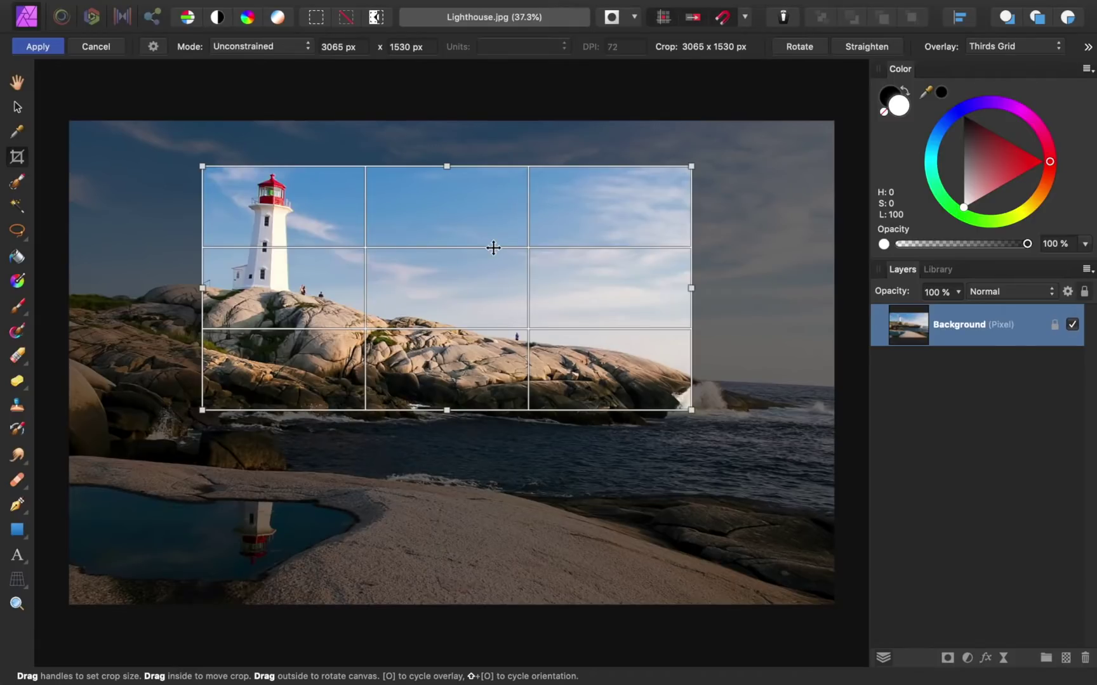
{"action": "left_click_drag", "start_coordinate": [447, 167], "coordinate": [445, 145]}
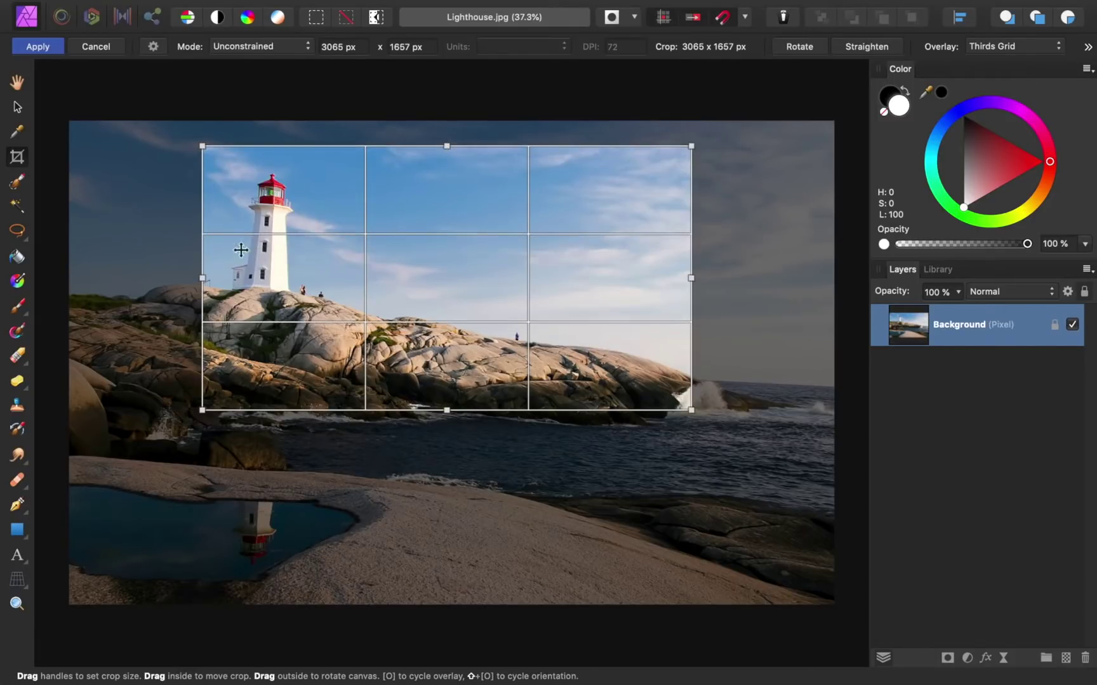
{"action": "left_click_drag", "start_coordinate": [202, 278], "coordinate": [168, 278]}
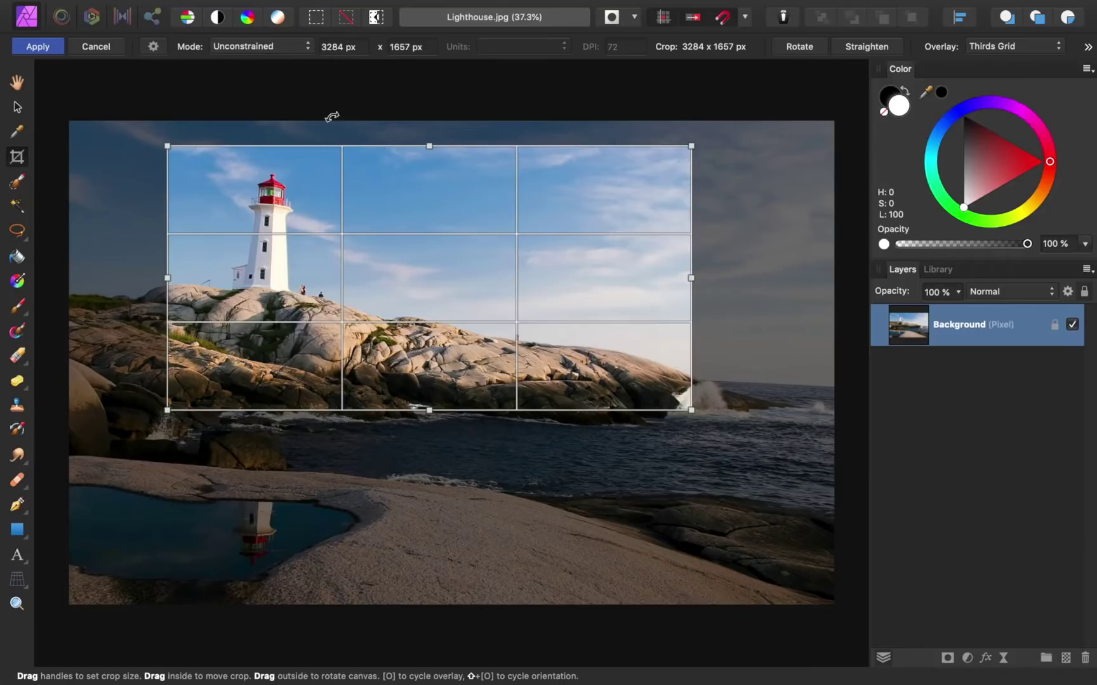
- Enter a crop width of 3000 px and a height of 2000 px in the crop toolbar
{"action": "left_click", "coordinate": [345, 48]}
{"action": "type", "text": "3000"}
{"action": "key", "text": "Return"}
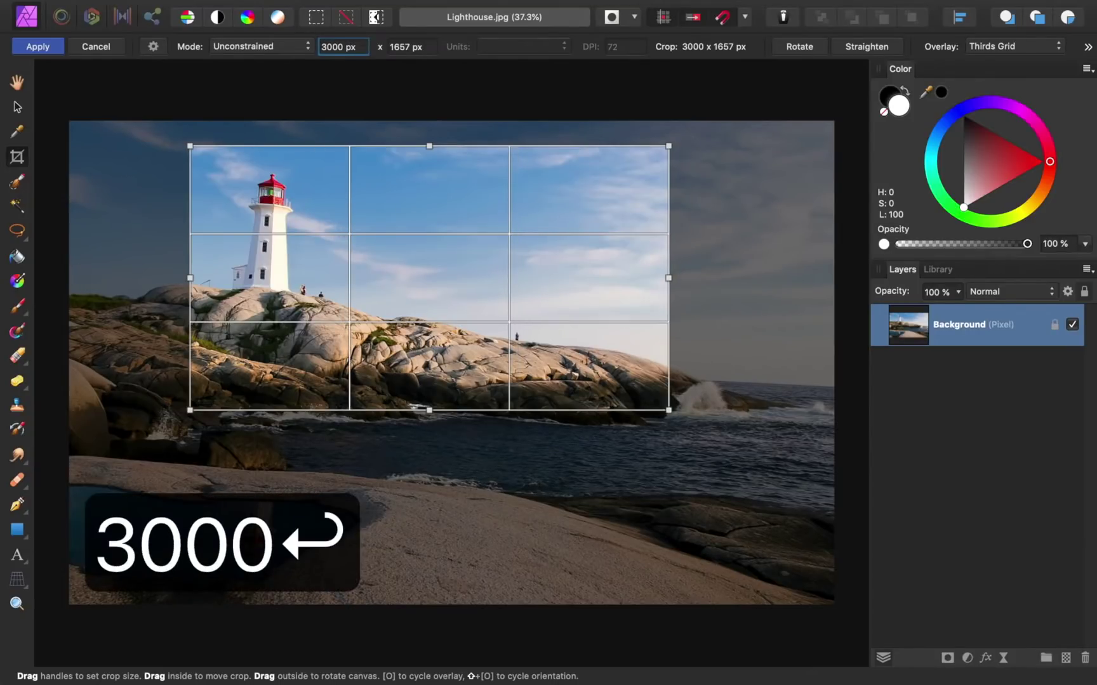
{"action": "left_click", "coordinate": [406, 47]}
{"action": "type", "text": "2000"}
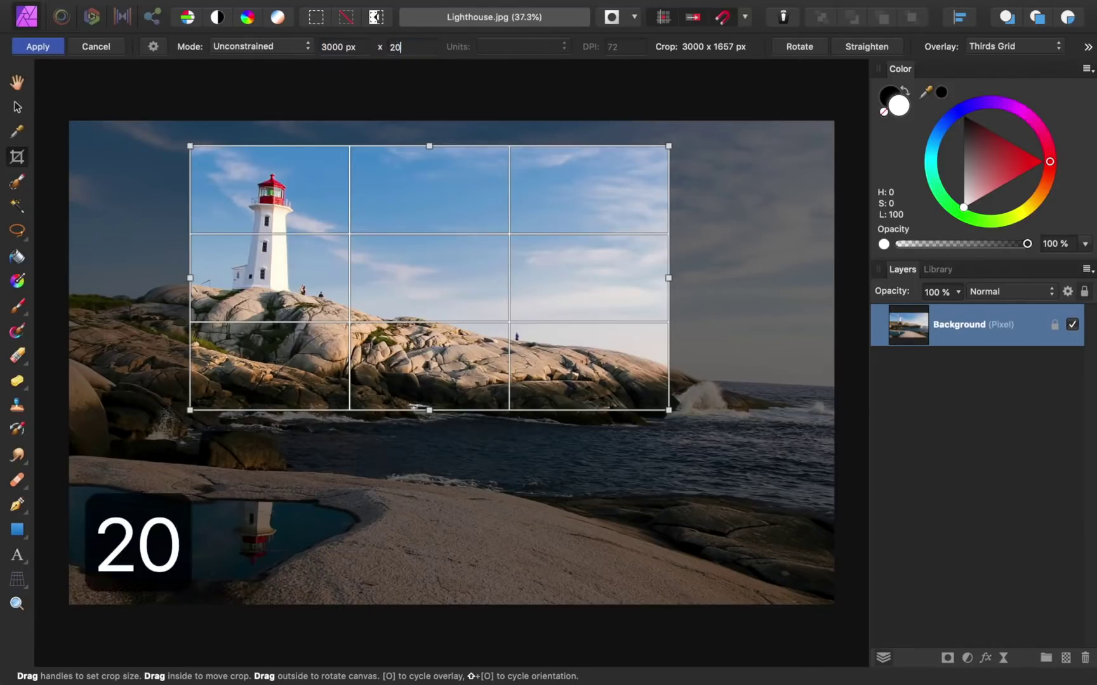
{"action": "key", "text": "Return"}
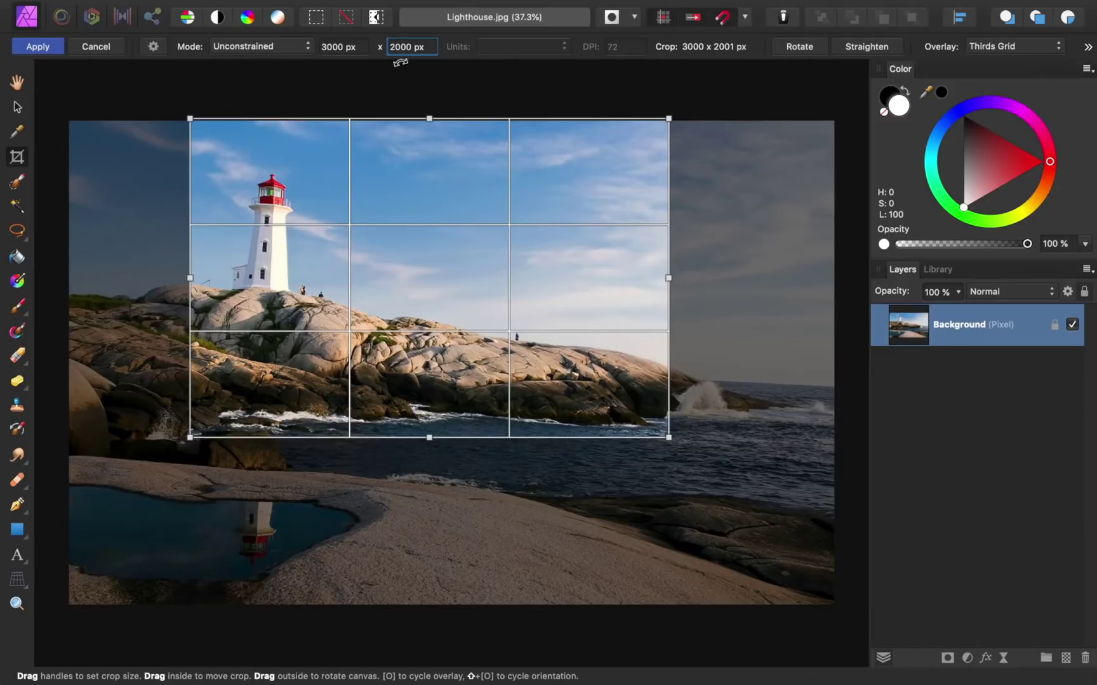
{"action": "left_click", "coordinate": [354, 201]}
- Move the 3000 x 2000 crop frame left and down so the lighthouse sits on the left third
{"action": "left_click_drag", "start_coordinate": [354, 201], "coordinate": [275, 224]}
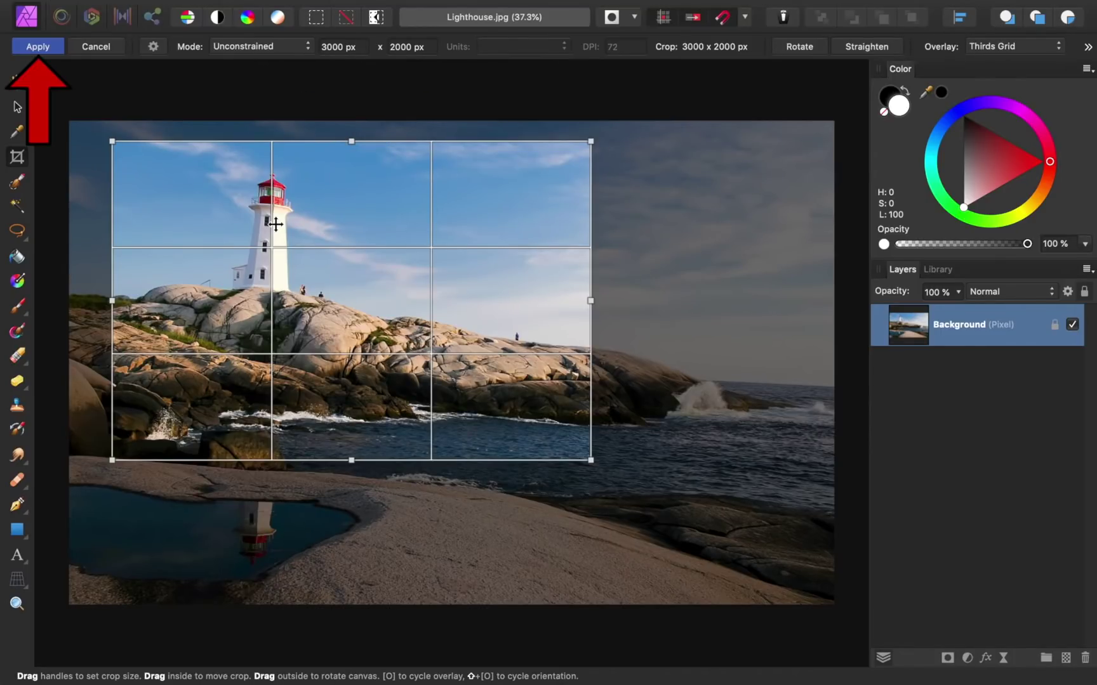
- Apply the 3000 x 2000 crop, then switch to the Move Tool and unlock the Background layer
{"action": "key", "text": "Return"}
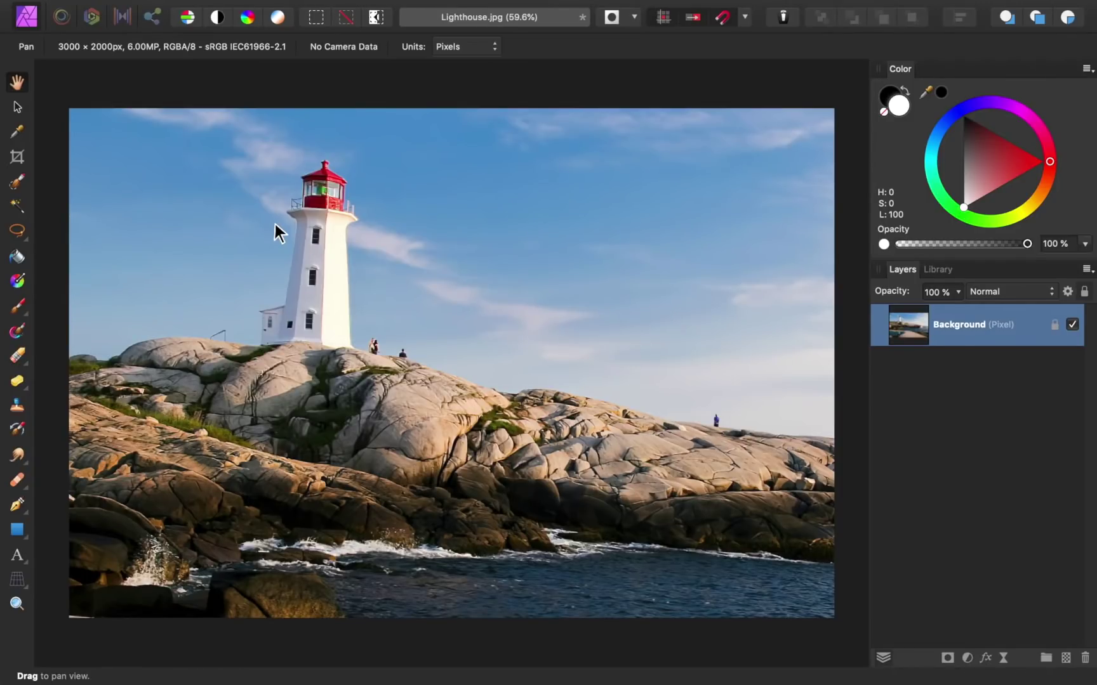
{"action": "left_click", "coordinate": [19, 107]}
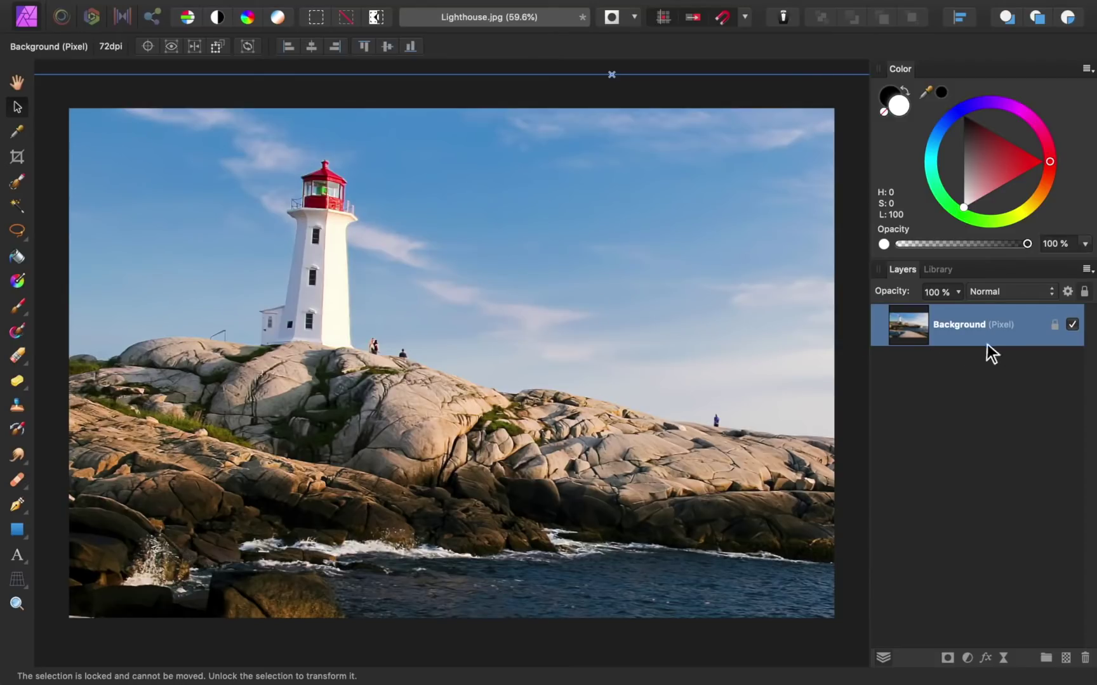
{"action": "left_click", "coordinate": [1055, 326]}
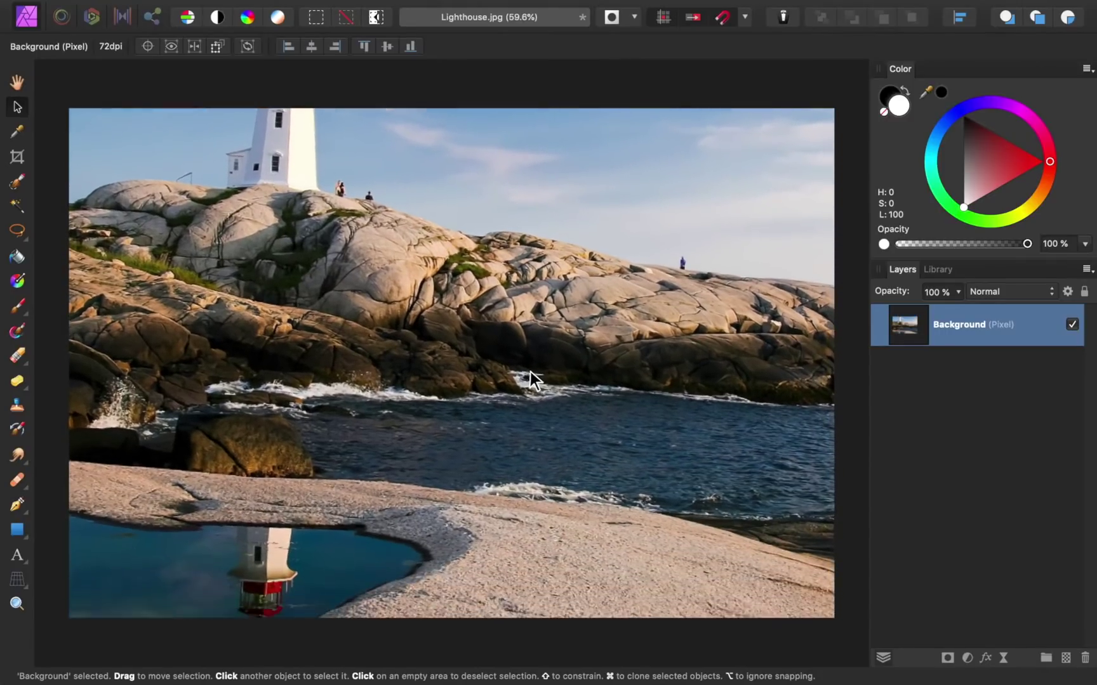
- Zoom out, shrink the Background layer from its top-left corner, and shift it left
{"action": "scroll", "coordinate": [531, 358], "scroll_direction": "down", "scroll_amount": 2}
{"action": "scroll", "coordinate": [531, 357], "scroll_direction": "down", "scroll_amount": 3}
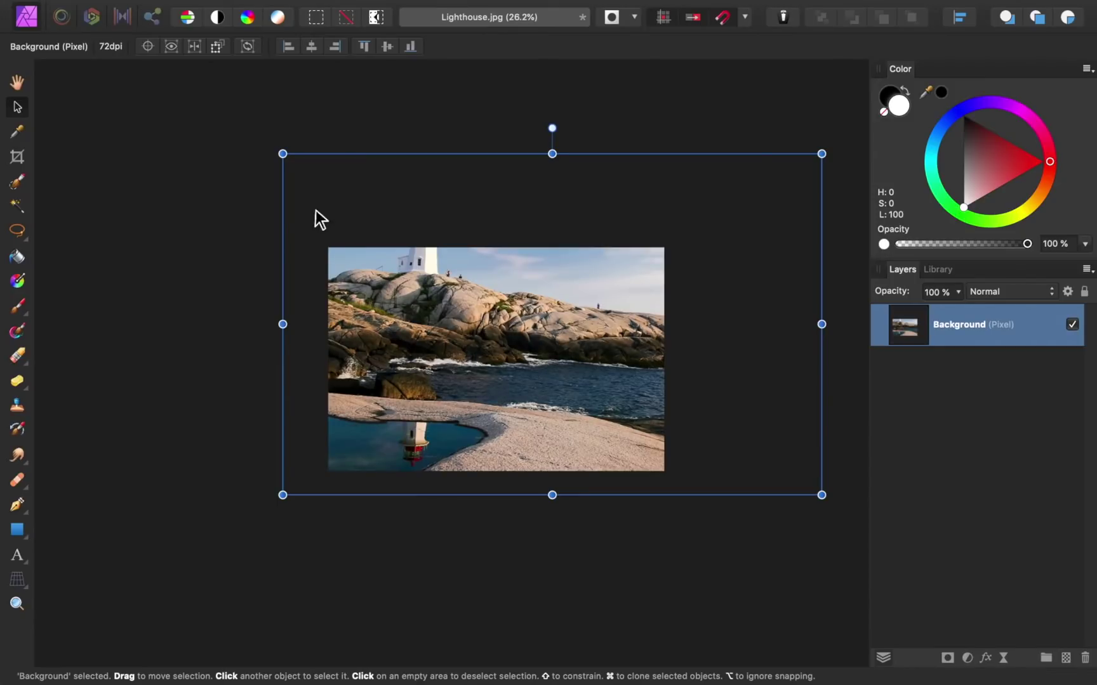
{"action": "left_click_drag", "start_coordinate": [284, 154], "coordinate": [327, 184]}
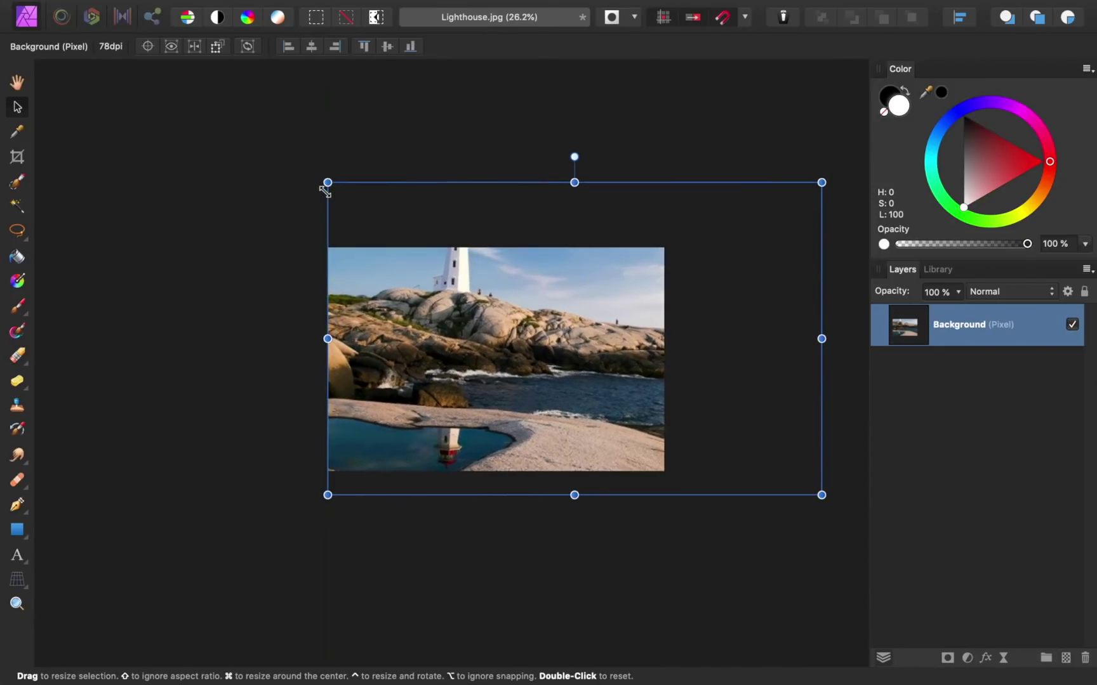
{"action": "left_click_drag", "start_coordinate": [509, 355], "coordinate": [454, 353]}
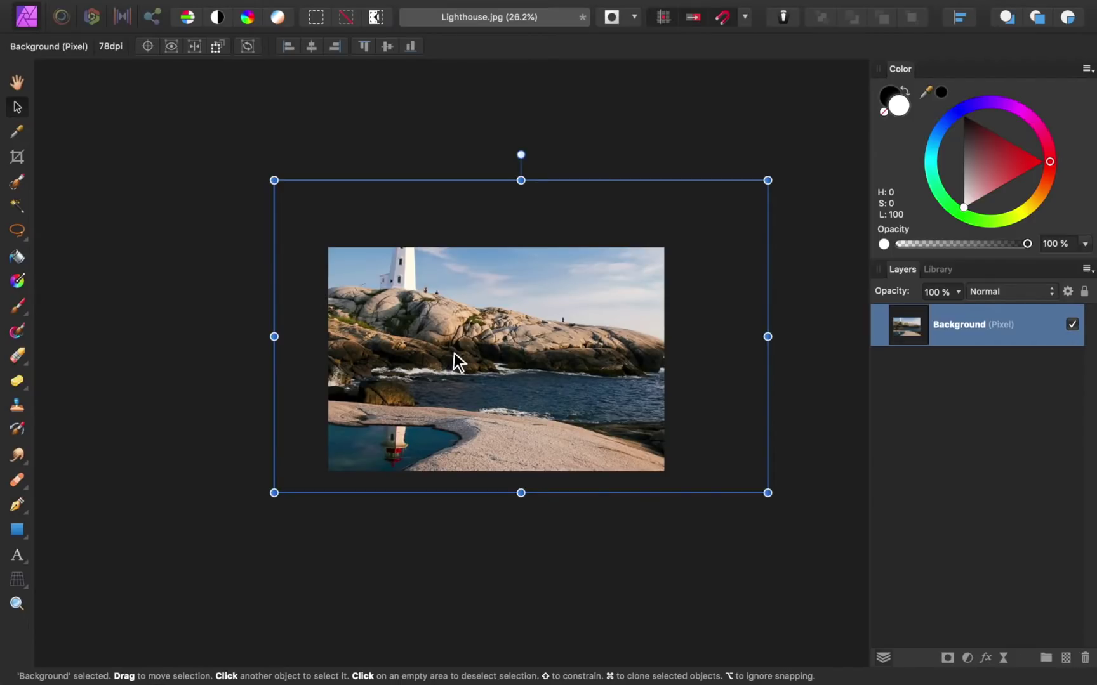
{"action": "right_click", "coordinate": [1023, 327]}
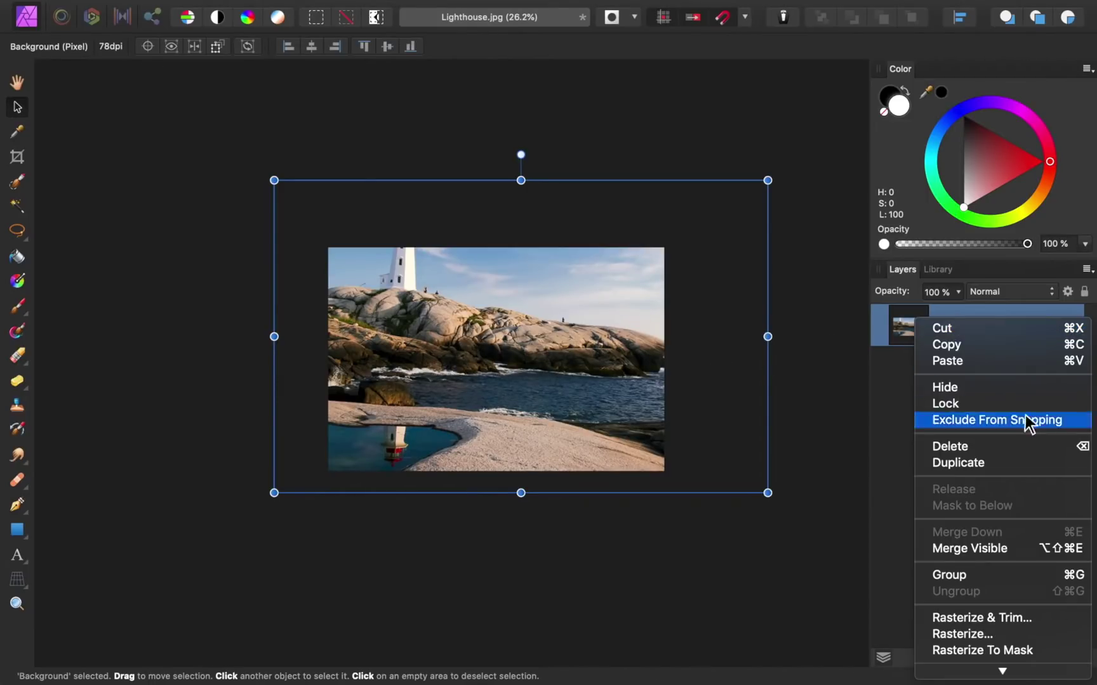
- Apply Rasterize & Trim to the Background layer, nudge it, then undo the changes
{"action": "left_click", "coordinate": [1044, 617]}
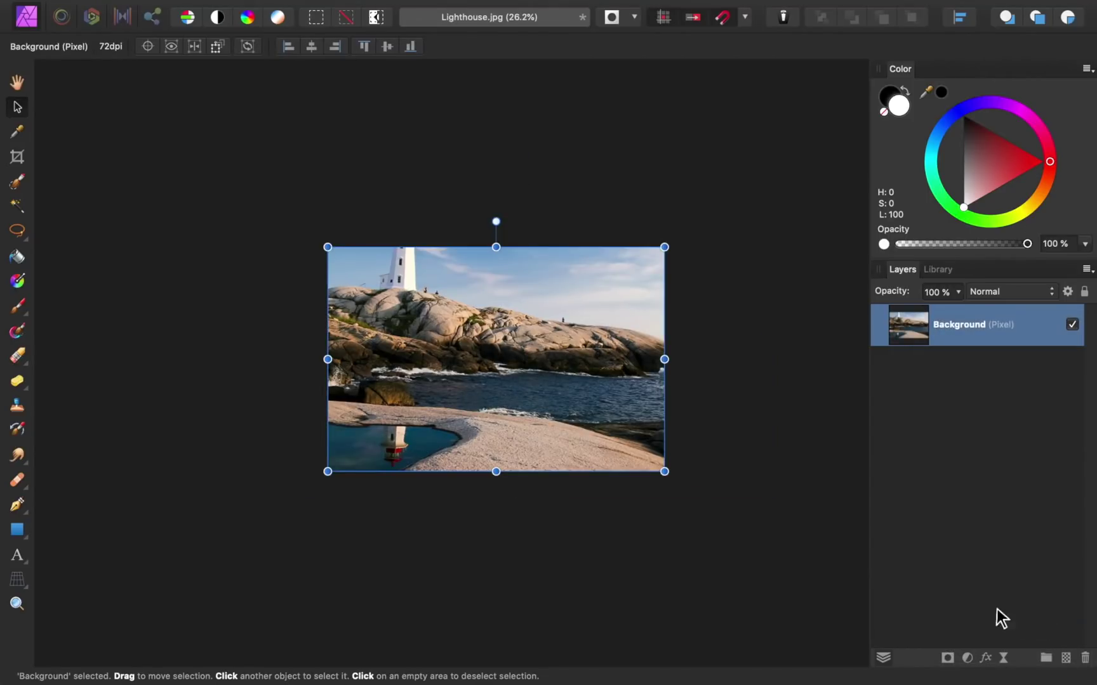
{"action": "mouse_move", "coordinate": [537, 359]}
{"action": "left_mouse_down"}
{"action": "mouse_move", "coordinate": [563, 412]}
{"action": "mouse_move", "coordinate": [535, 363]}
{"action": "left_mouse_up"}
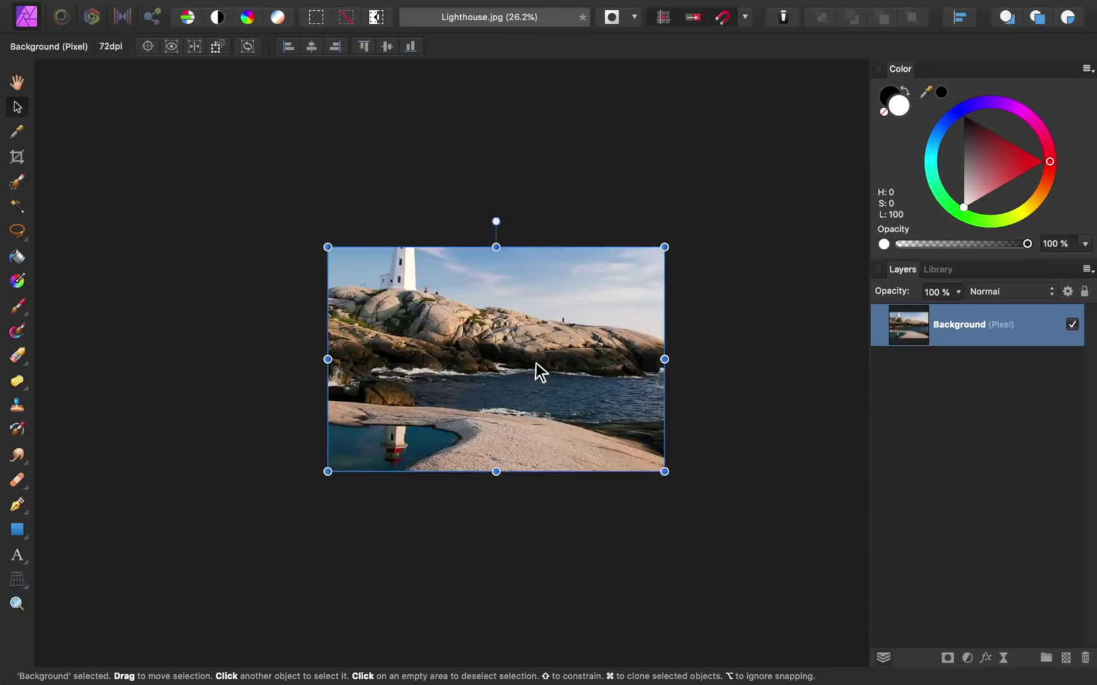
{"action": "key", "text": "super+z"}
{"action": "key", "text": "super+z"}
{"action": "key", "text": "super+z"}
{"action": "key", "text": "super+z"}
{"action": "key", "text": "super+z"}
{"action": "key", "text": "super+z"}
{"action": "key", "text": "super+z"}
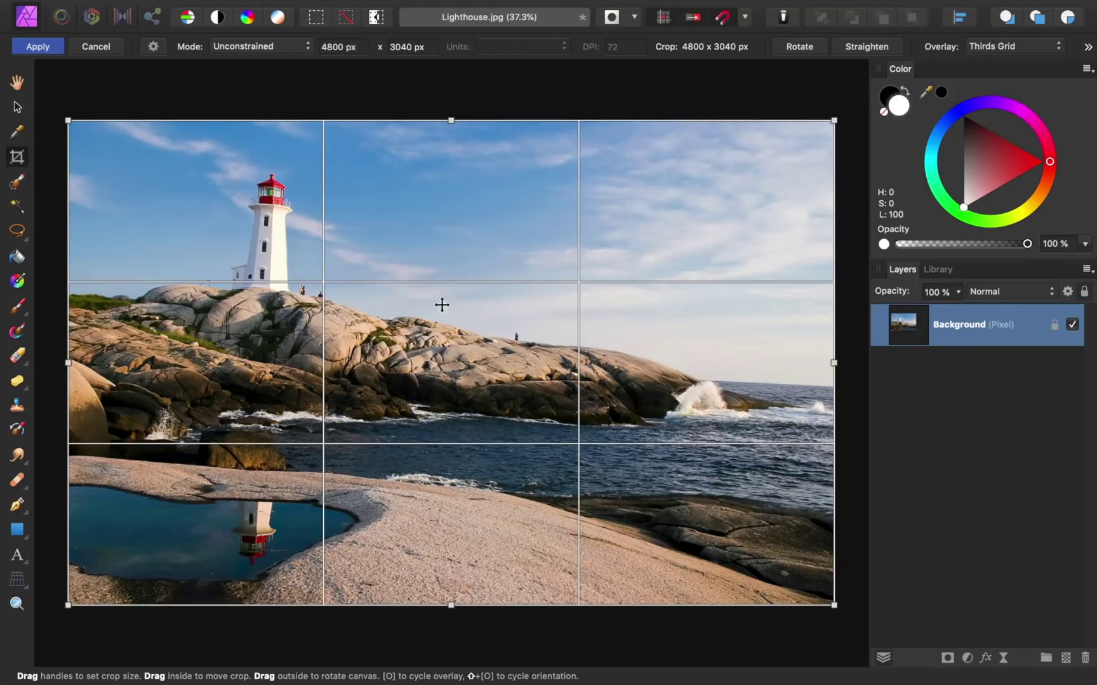
- Constrain the crop to a 1:1 square and frame the lighthouse at 2240 x 2240 px
{"action": "left_click", "coordinate": [160, 49]}
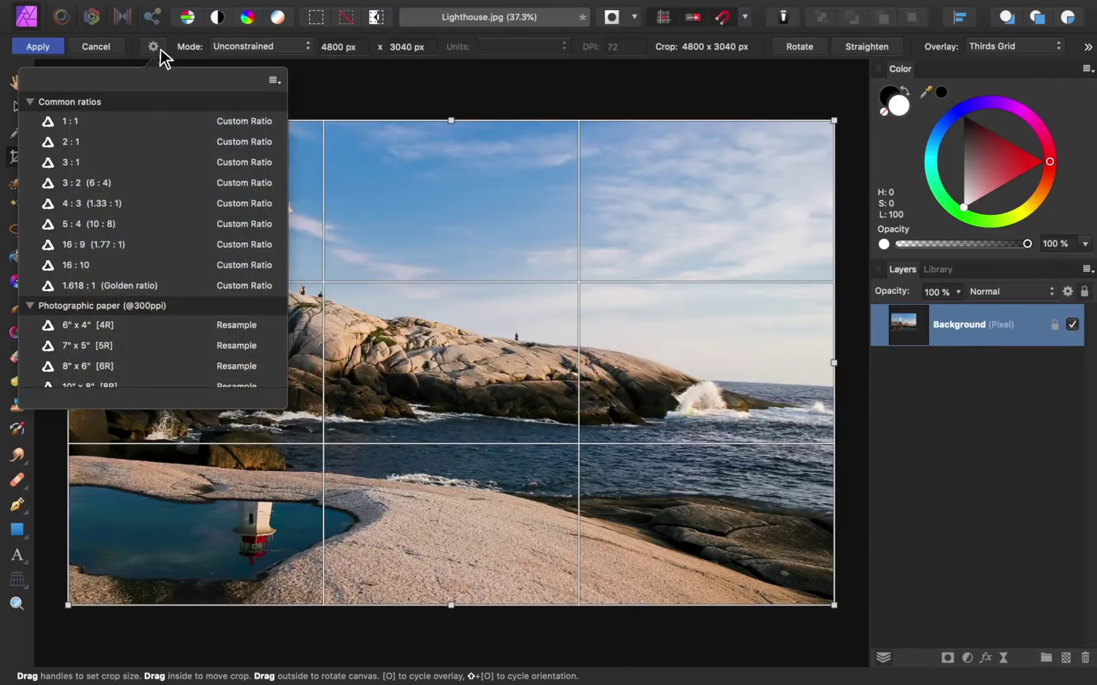
{"action": "left_click", "coordinate": [160, 120]}
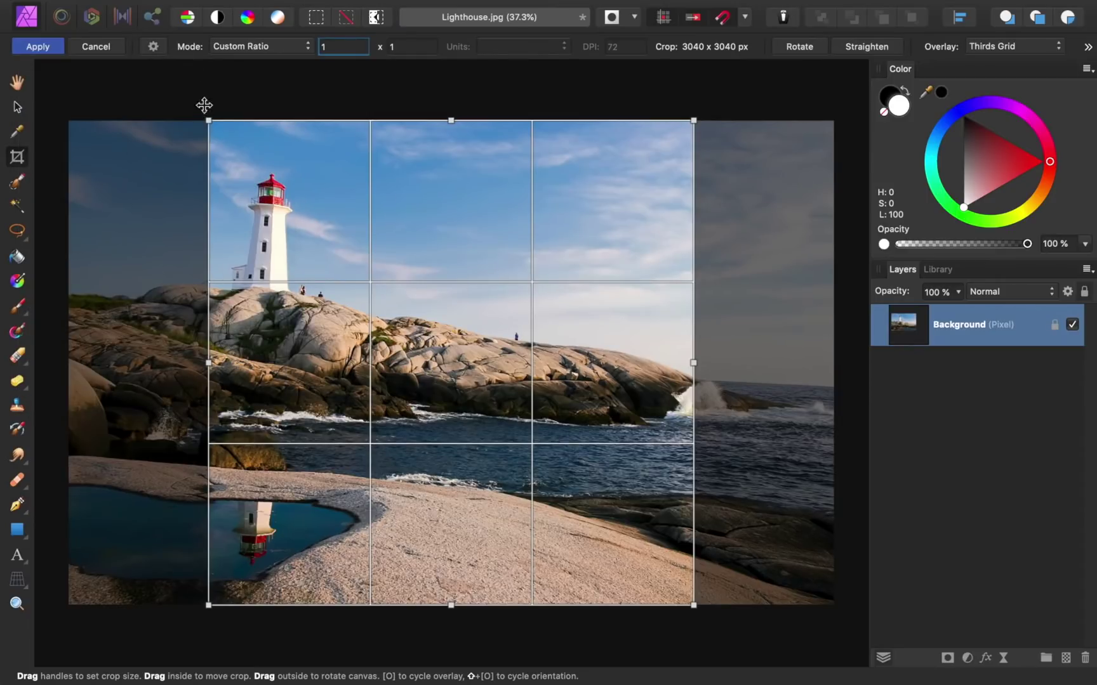
{"action": "left_click_drag", "start_coordinate": [208, 121], "coordinate": [336, 248]}
{"action": "left_click_drag", "start_coordinate": [460, 360], "coordinate": [276, 245]}
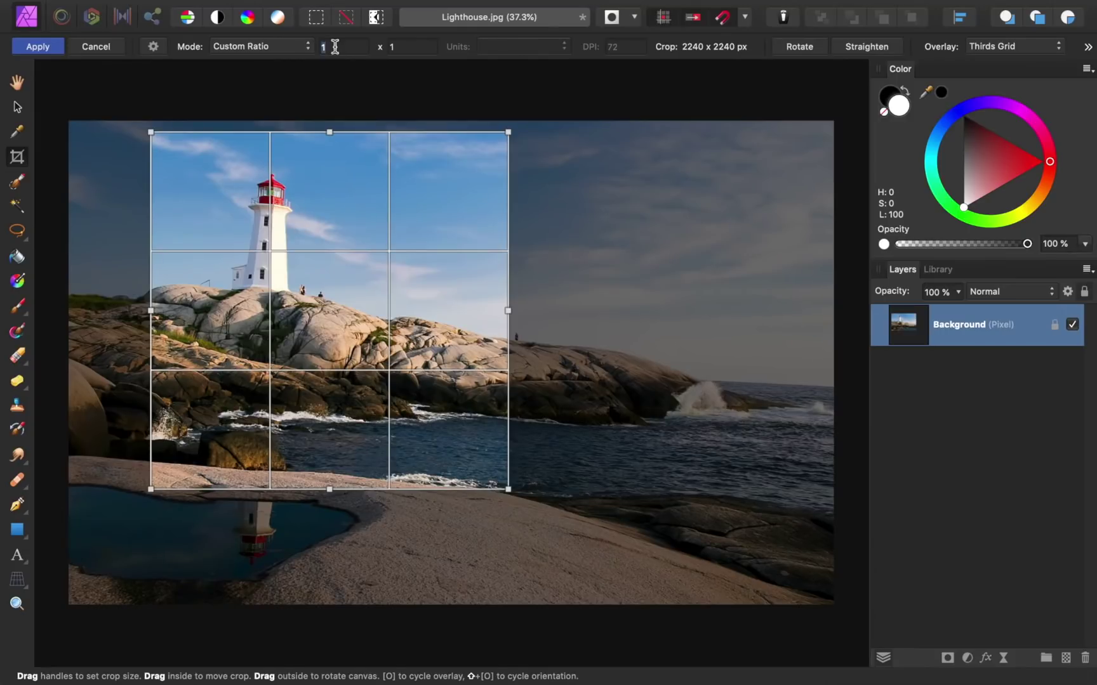
- Set the custom crop ratio to 5:3
{"action": "type", "text": "5"}
{"action": "key", "text": "Return"}
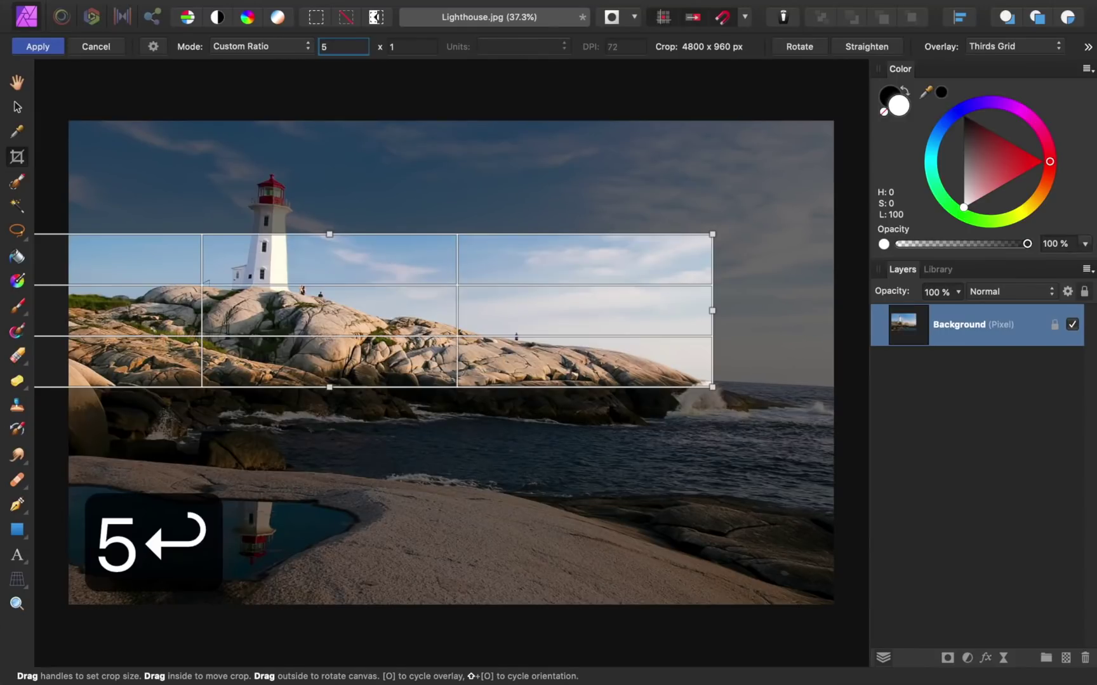
{"action": "left_click", "coordinate": [402, 48]}
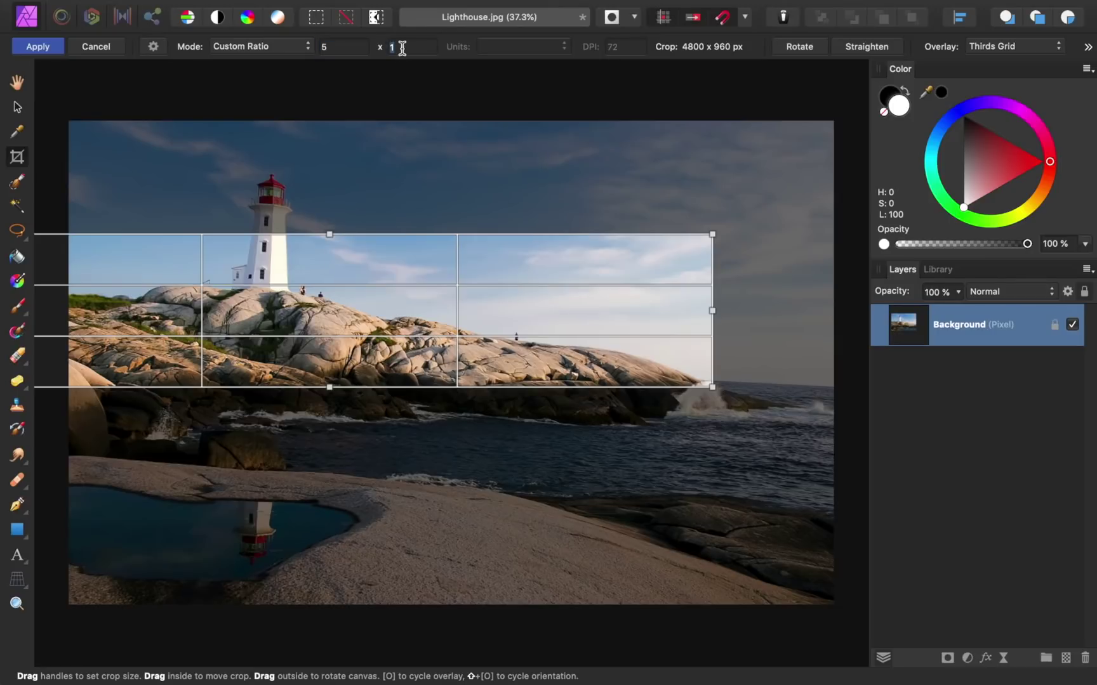
{"action": "type", "text": "3"}
{"action": "key", "text": "Return"}
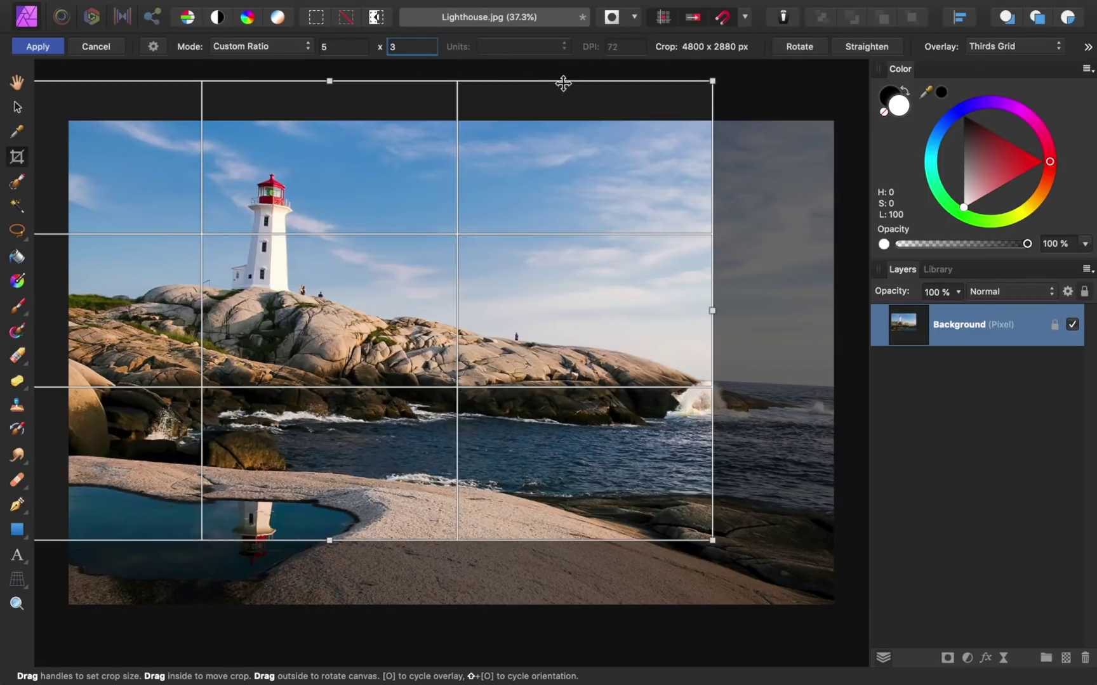
- Resize and reposition the 5:3 crop to span the full photo width at 4800 x 2880 px
{"action": "left_click_drag", "start_coordinate": [713, 81], "coordinate": [517, 191]}
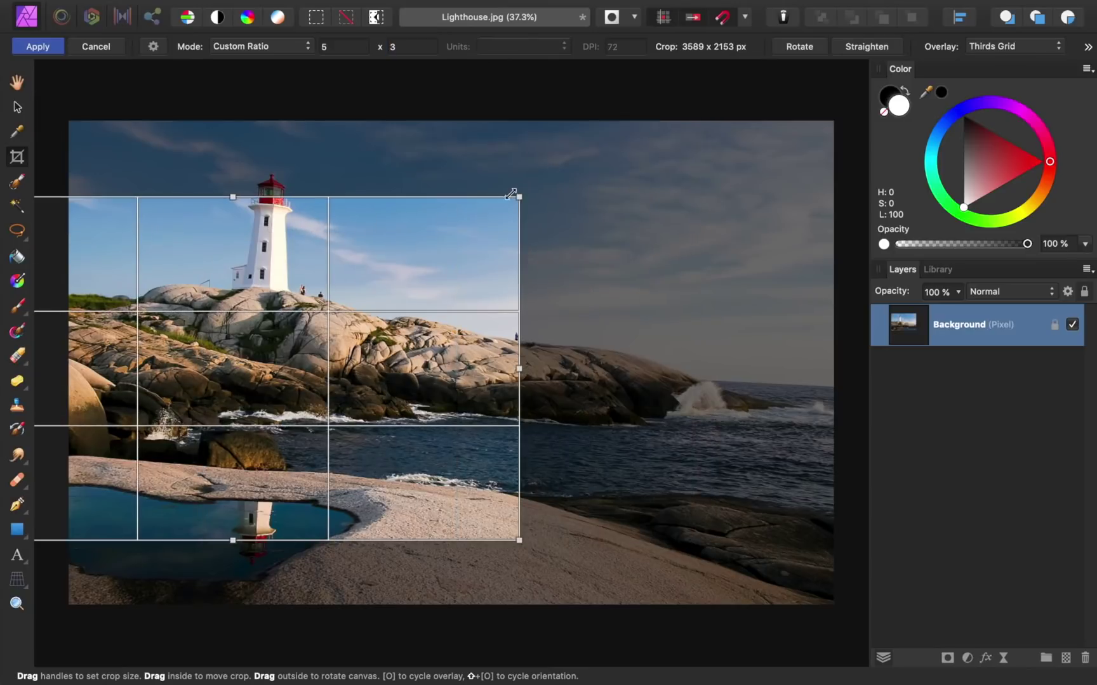
{"action": "left_click_drag", "start_coordinate": [335, 264], "coordinate": [461, 193]}
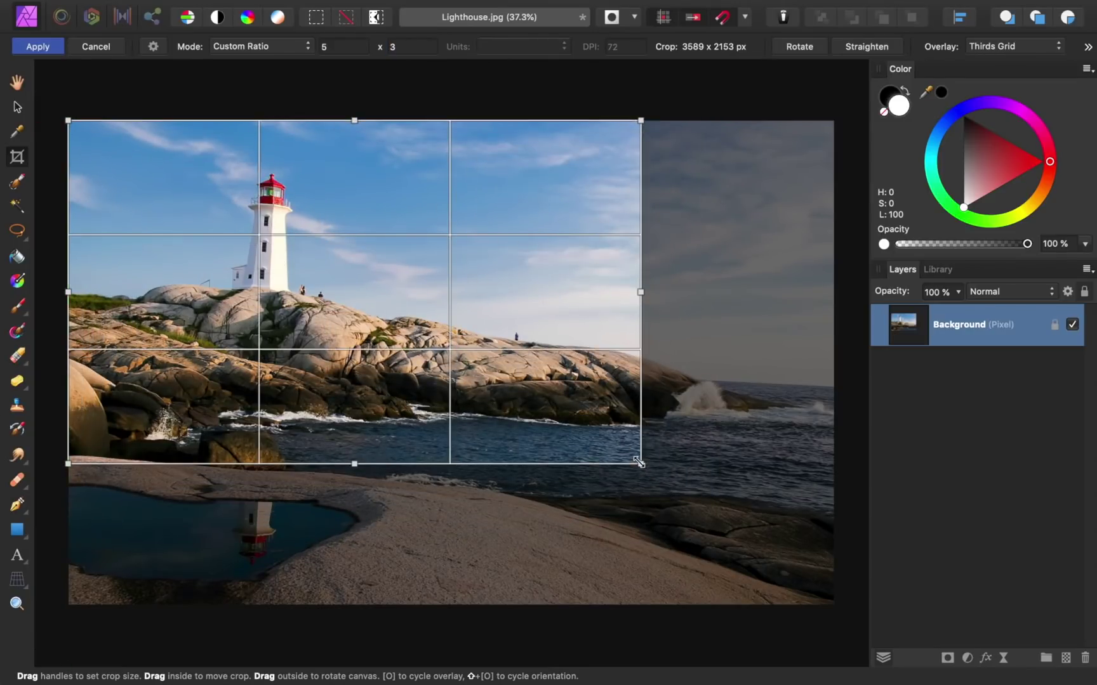
{"action": "left_click_drag", "start_coordinate": [641, 464], "coordinate": [830, 571]}
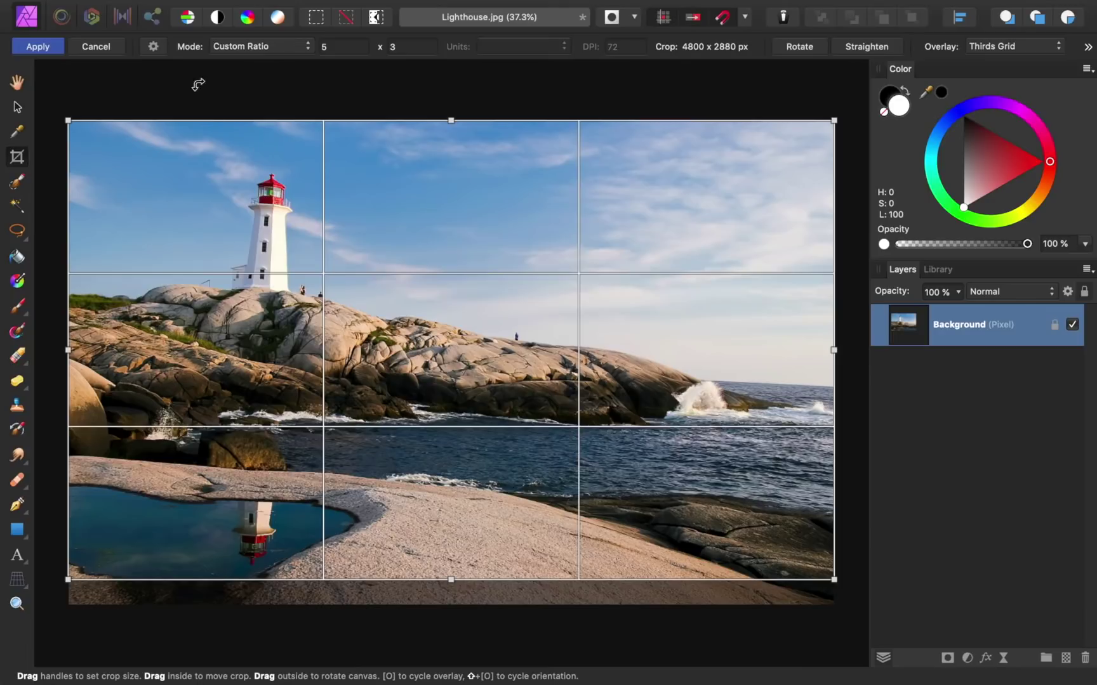
{"action": "left_click", "coordinate": [153, 46]}
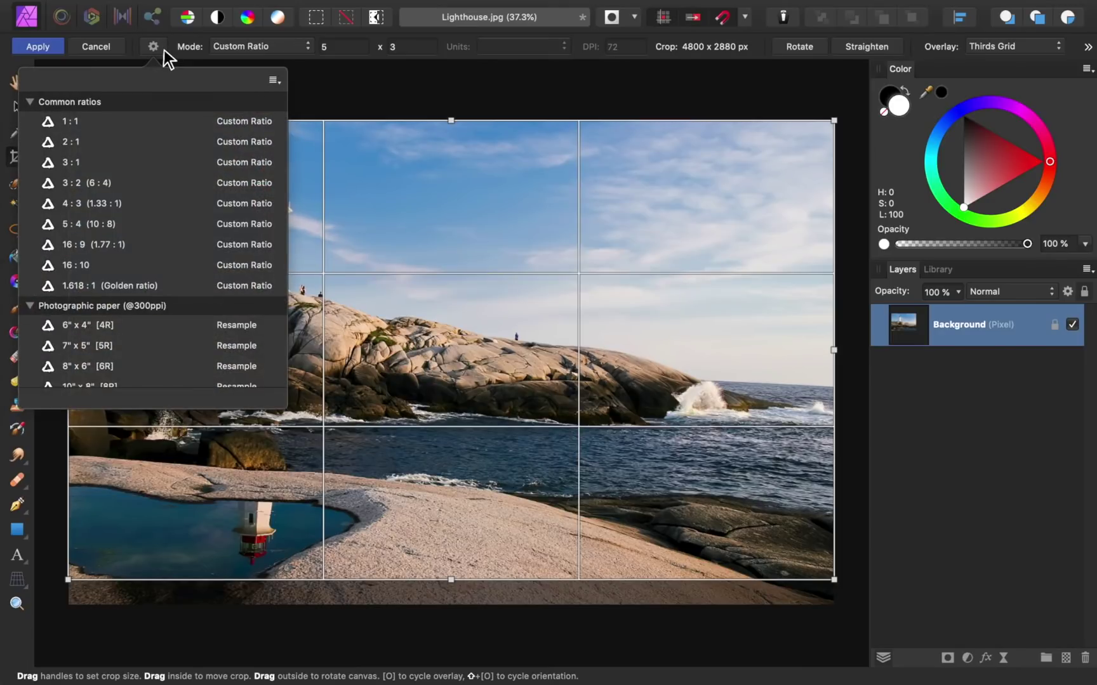
- Create a crop preset named '5 : 3' filed under the Common ratios category
{"action": "left_click", "coordinate": [274, 82]}
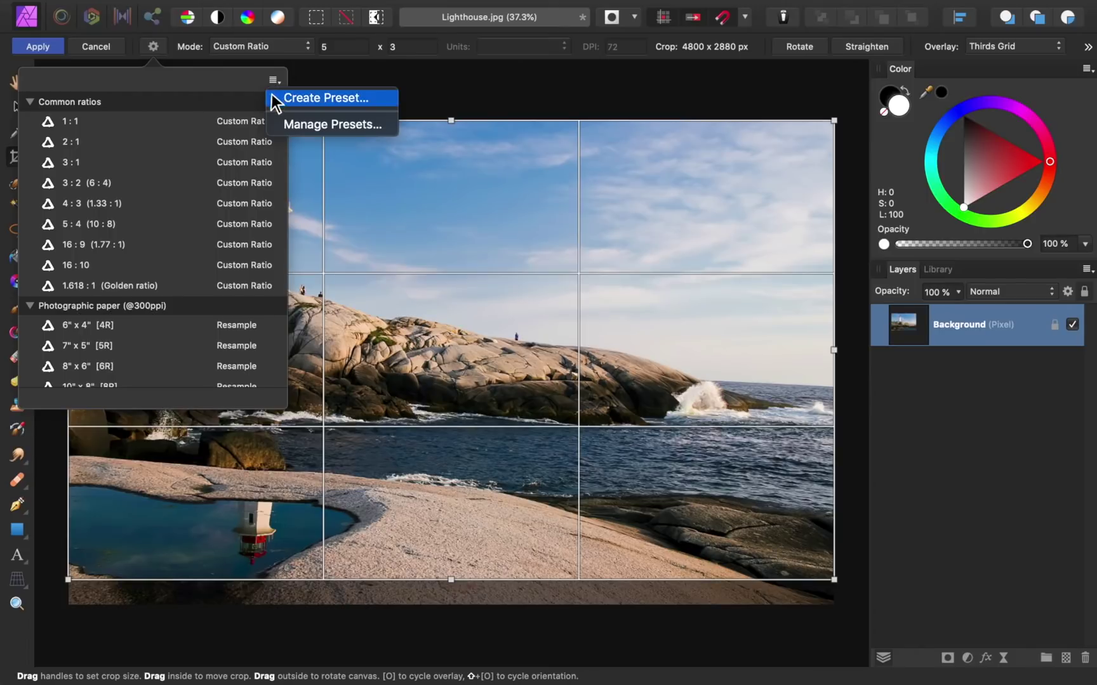
{"action": "left_click", "coordinate": [271, 98]}
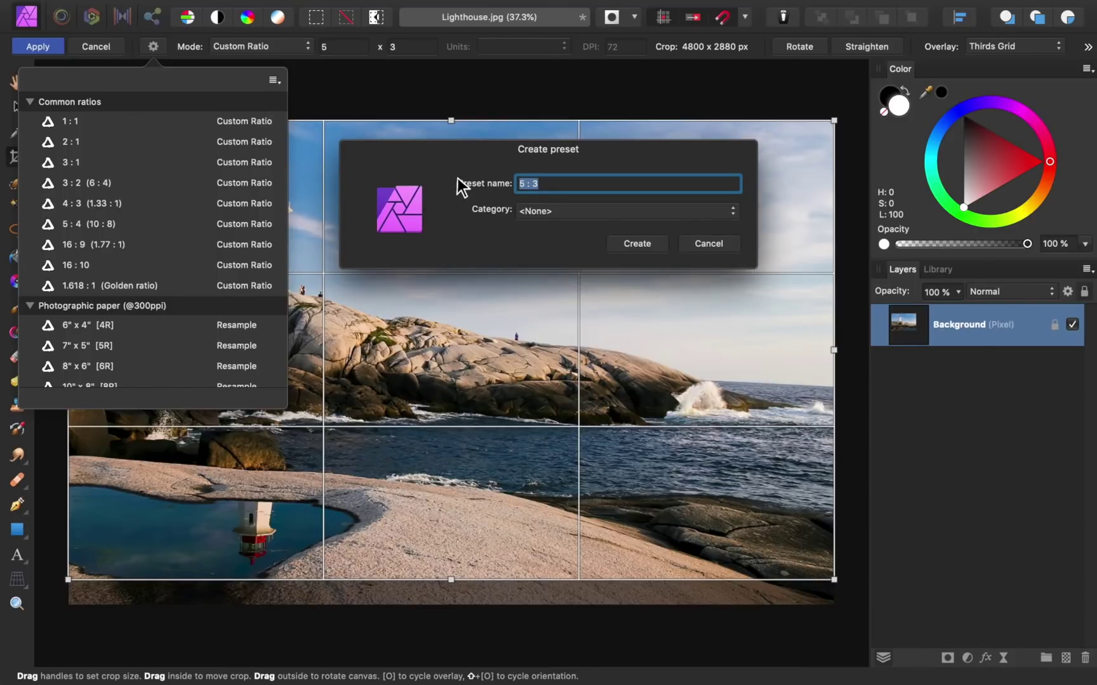
{"action": "left_click", "coordinate": [532, 212]}
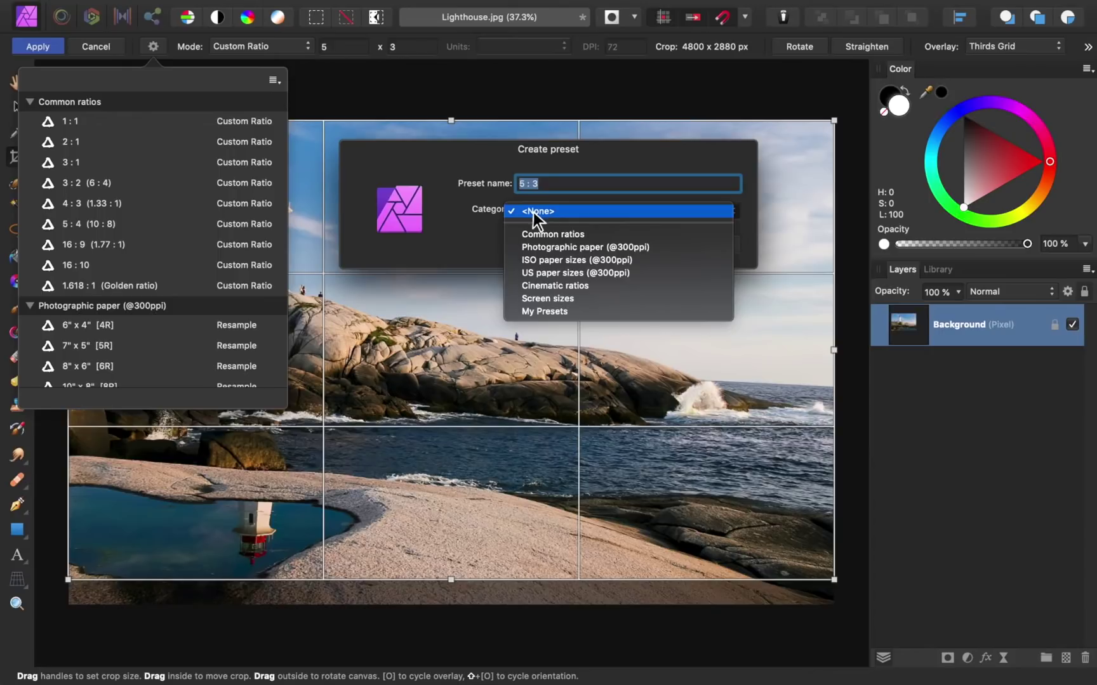
{"action": "left_click", "coordinate": [513, 238]}
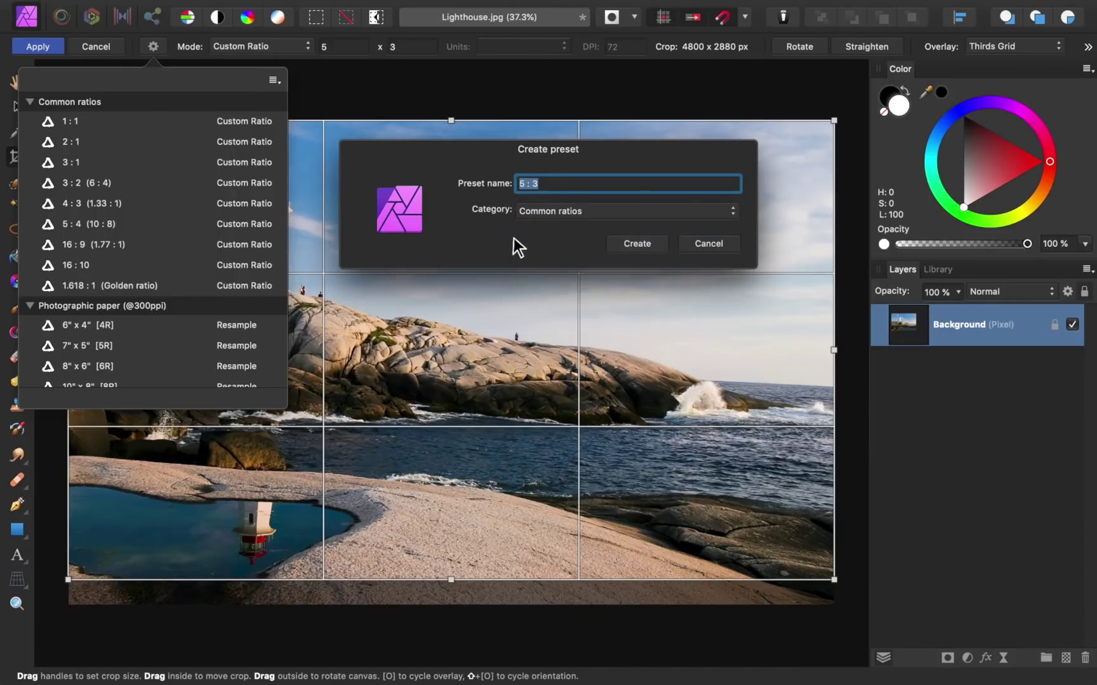
{"action": "left_click", "coordinate": [635, 245]}
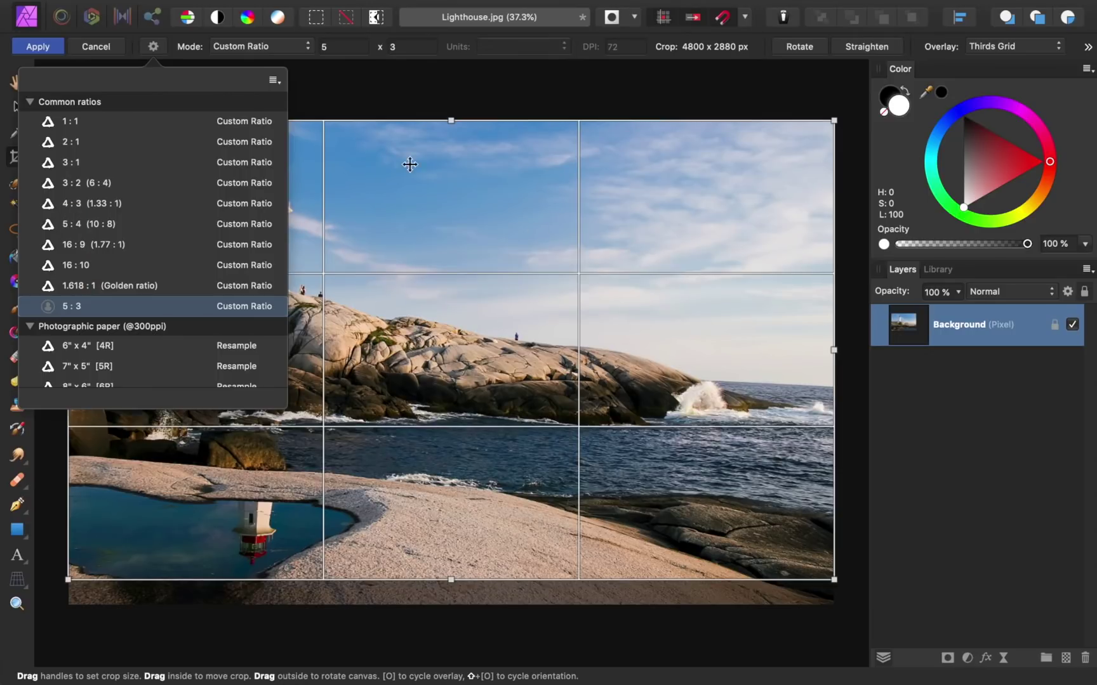
- In the preset manager, drag the 5 : 3 preset to the top of Common ratios and close it
{"action": "left_click", "coordinate": [278, 82]}
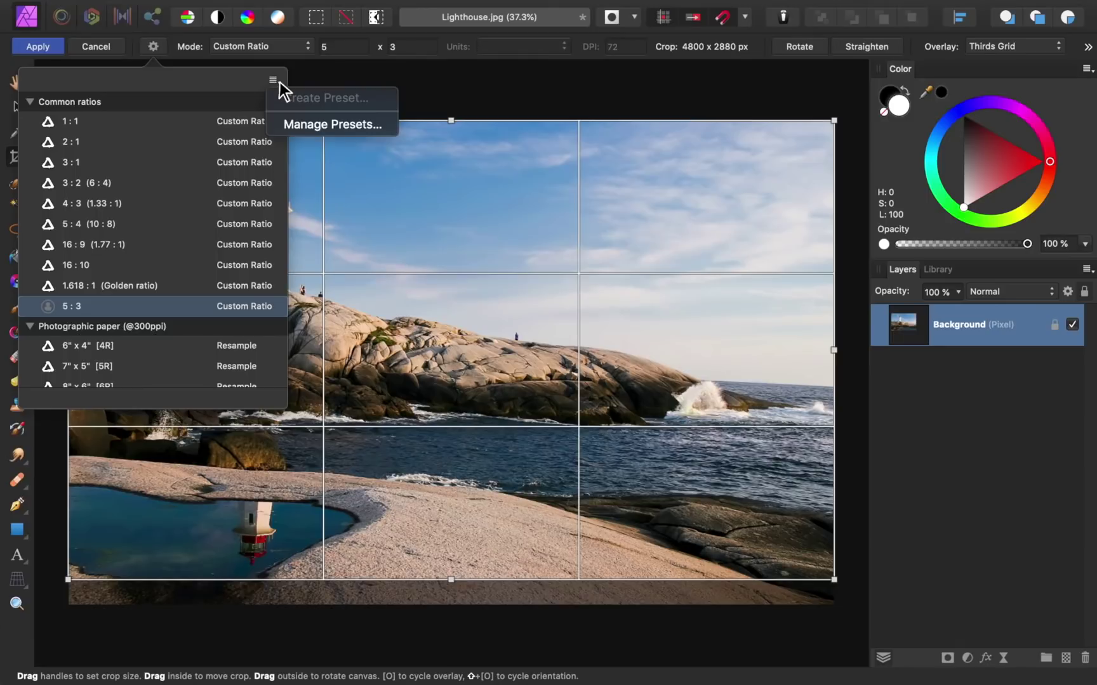
{"action": "left_click", "coordinate": [277, 125]}
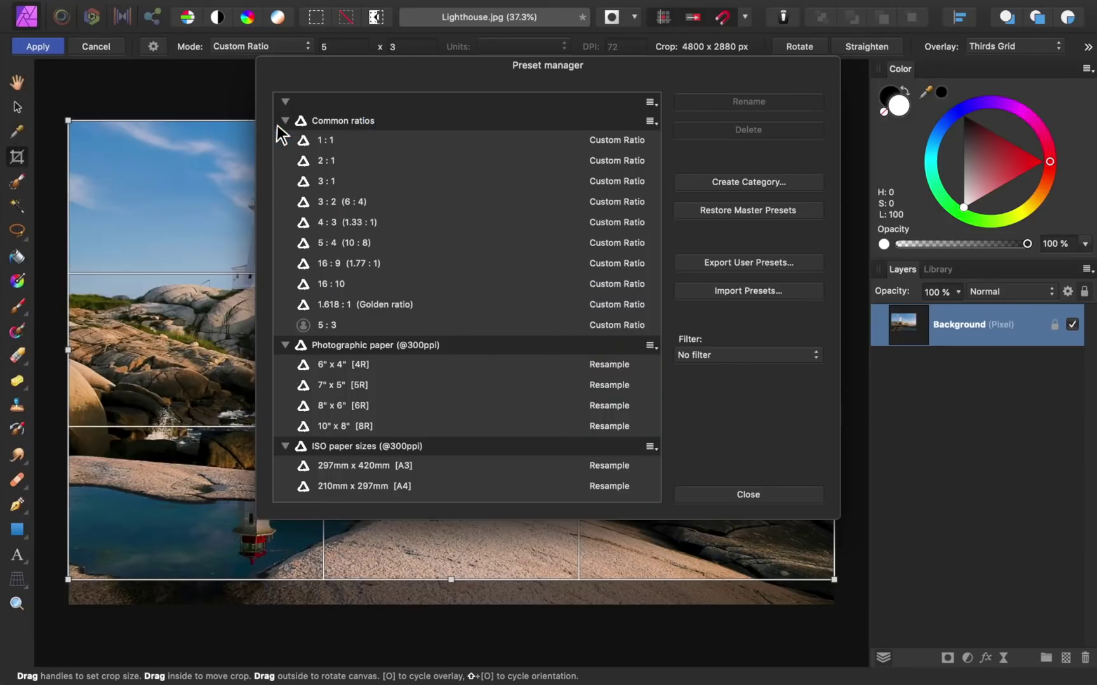
{"action": "left_click", "coordinate": [376, 323]}
{"action": "left_click_drag", "start_coordinate": [376, 323], "coordinate": [368, 134]}
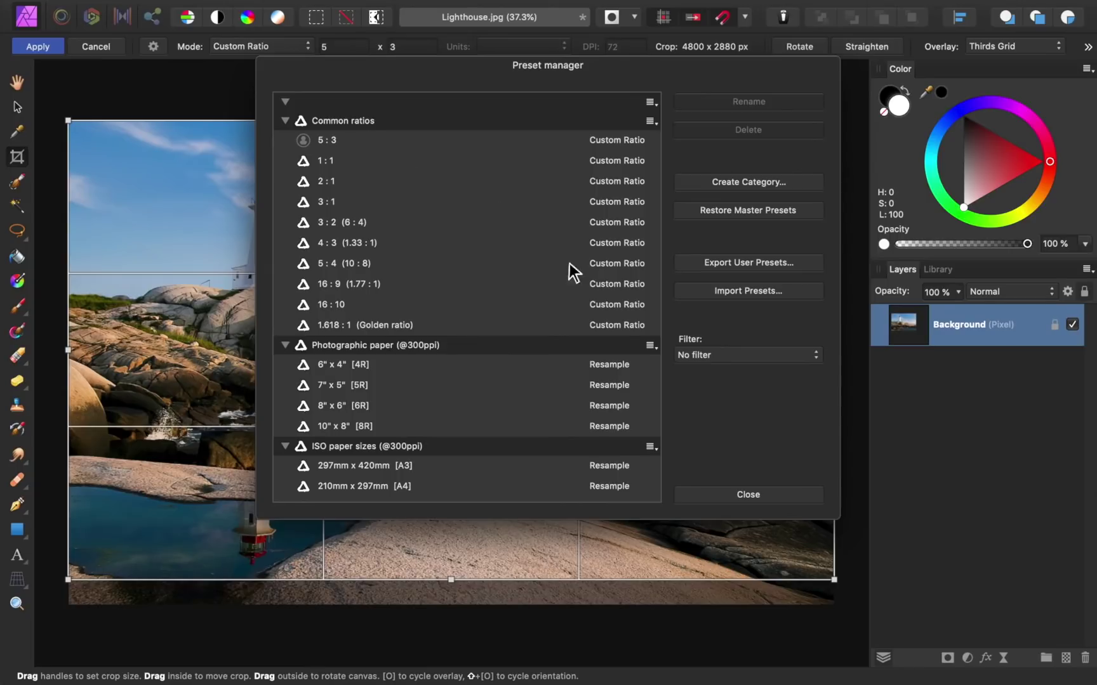
{"action": "left_click", "coordinate": [721, 495]}
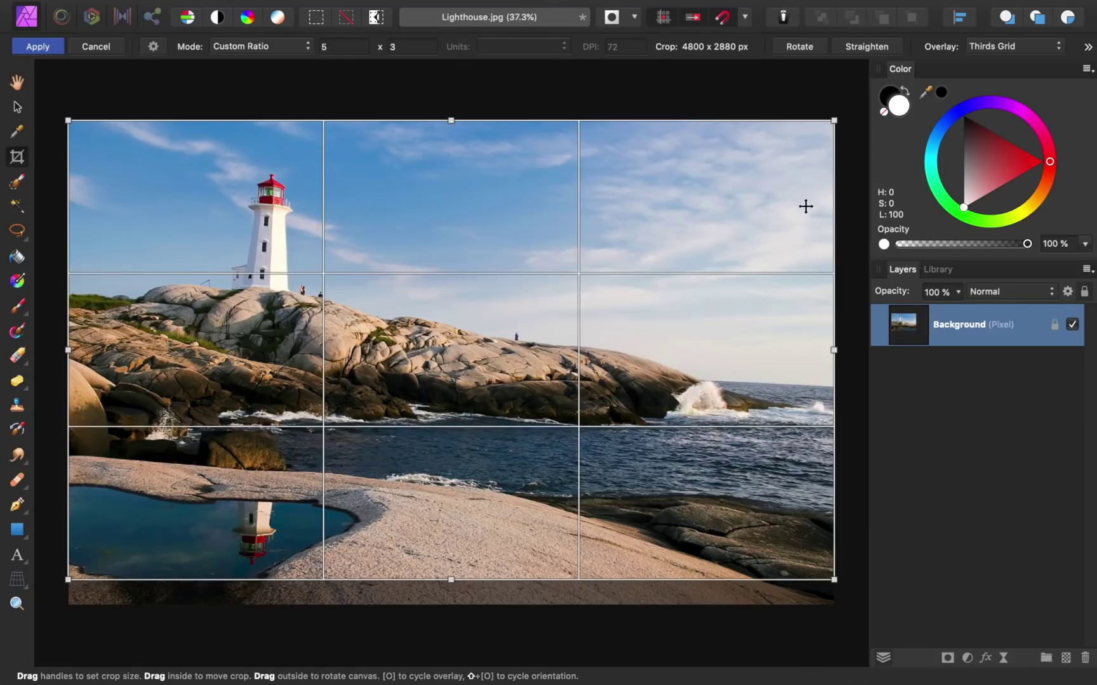
- Level the photo along the sea horizon, then tilt it slightly, shrinking the crop to 4657 x 2794 px
{"action": "left_click", "coordinate": [843, 50]}
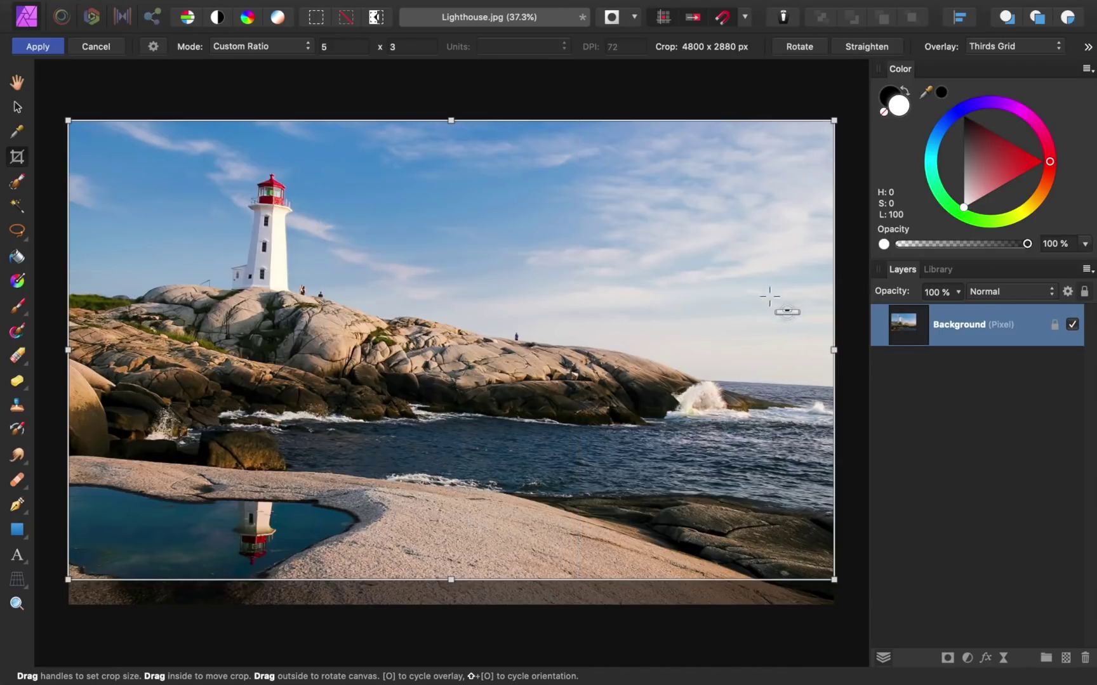
{"action": "left_click_drag", "start_coordinate": [724, 382], "coordinate": [823, 387]}
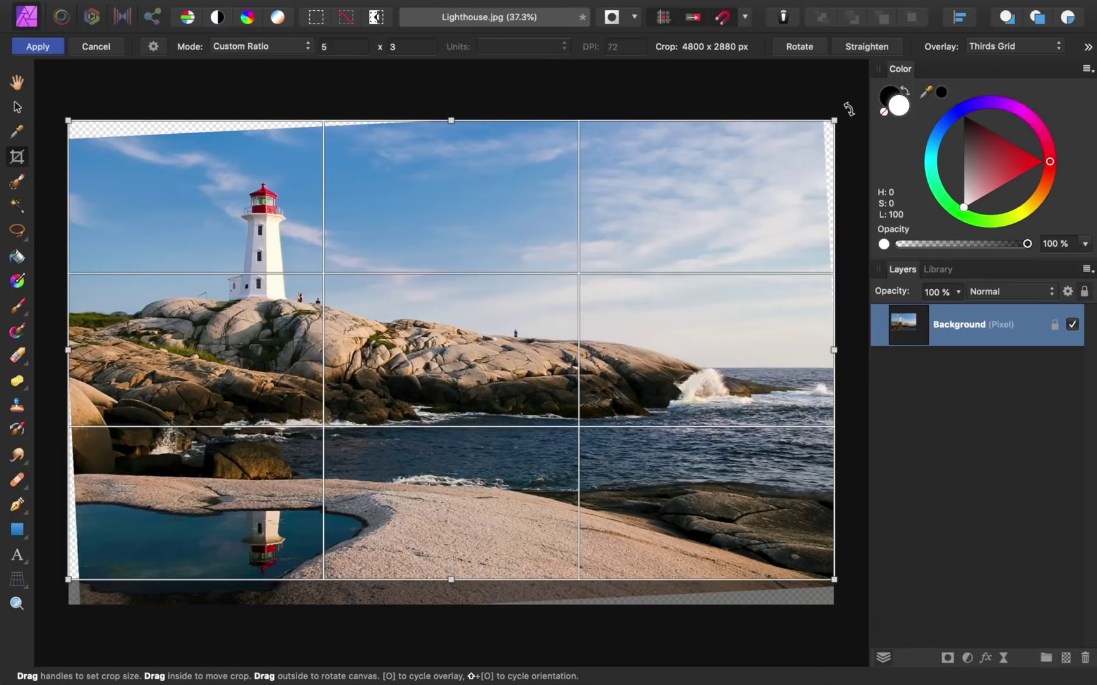
{"action": "left_click_drag", "start_coordinate": [848, 110], "coordinate": [848, 109]}
- Pull the top-right and top-left crop corners inward and apply the 4523 x 2714 px crop
{"action": "left_click_drag", "start_coordinate": [834, 120], "coordinate": [810, 134]}
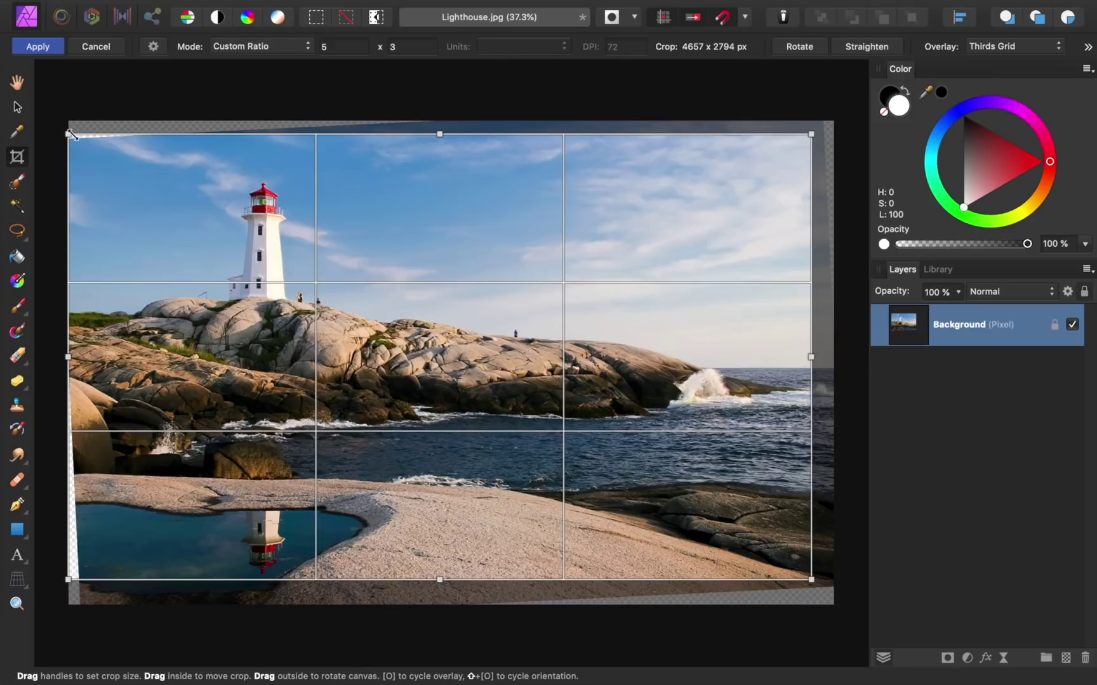
{"action": "left_click_drag", "start_coordinate": [68, 134], "coordinate": [89, 147]}
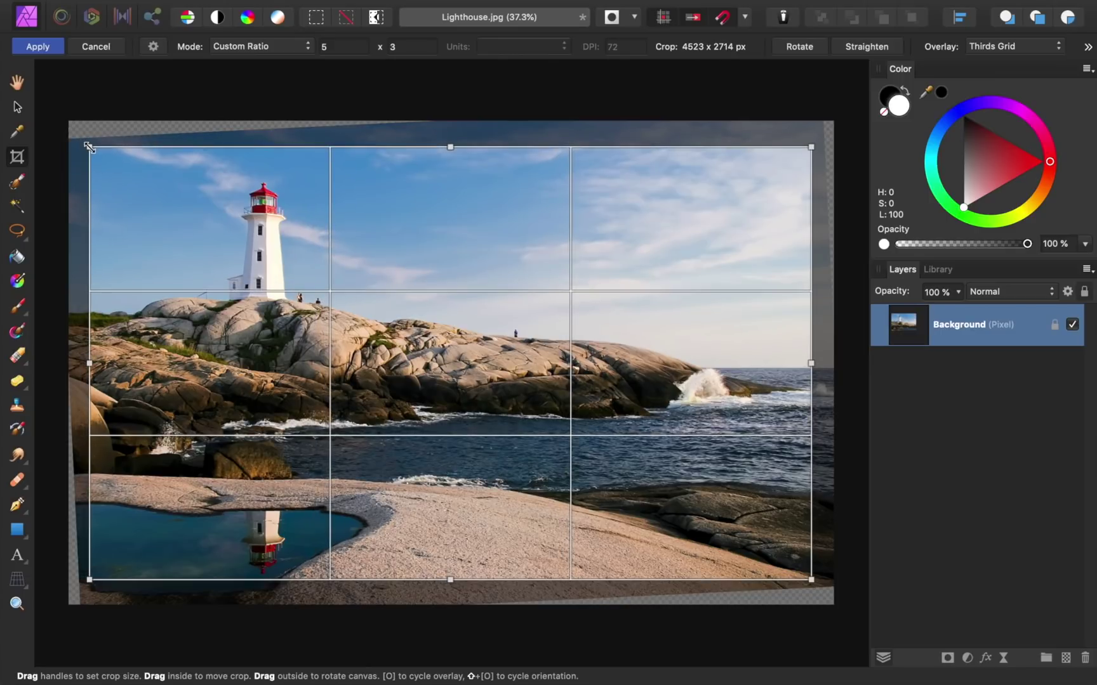
{"action": "key", "text": "Return"}
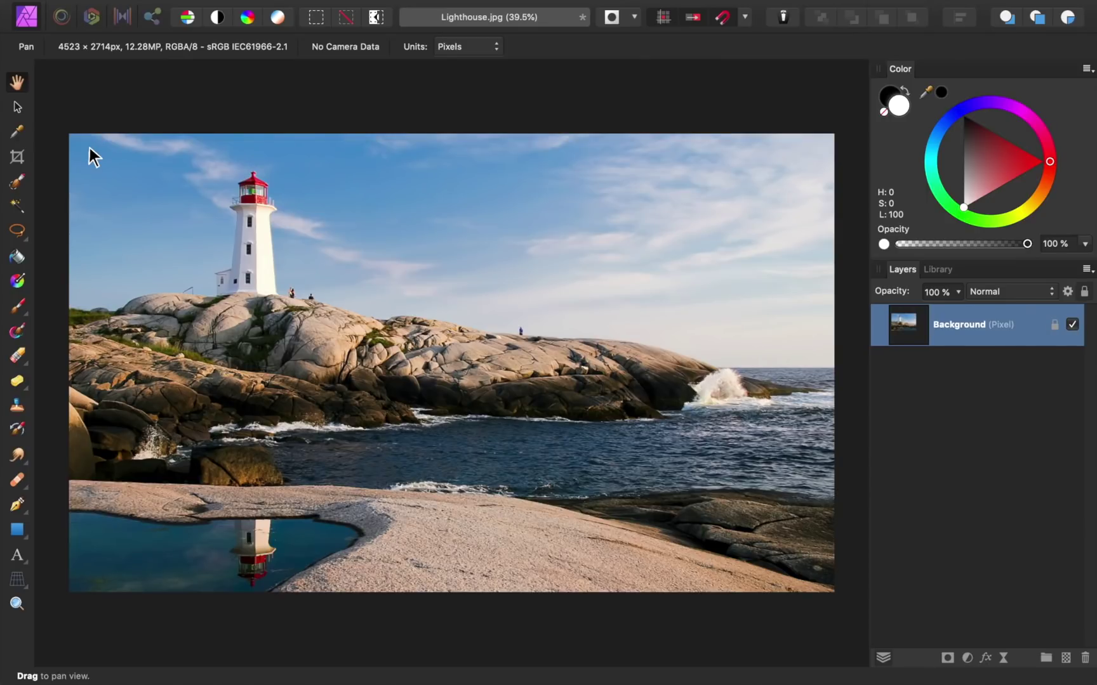
- Enlarge the canvas to 6662 x 3997 px by cropping outward beyond the photo's corners
{"action": "key", "text": "super+minus"}
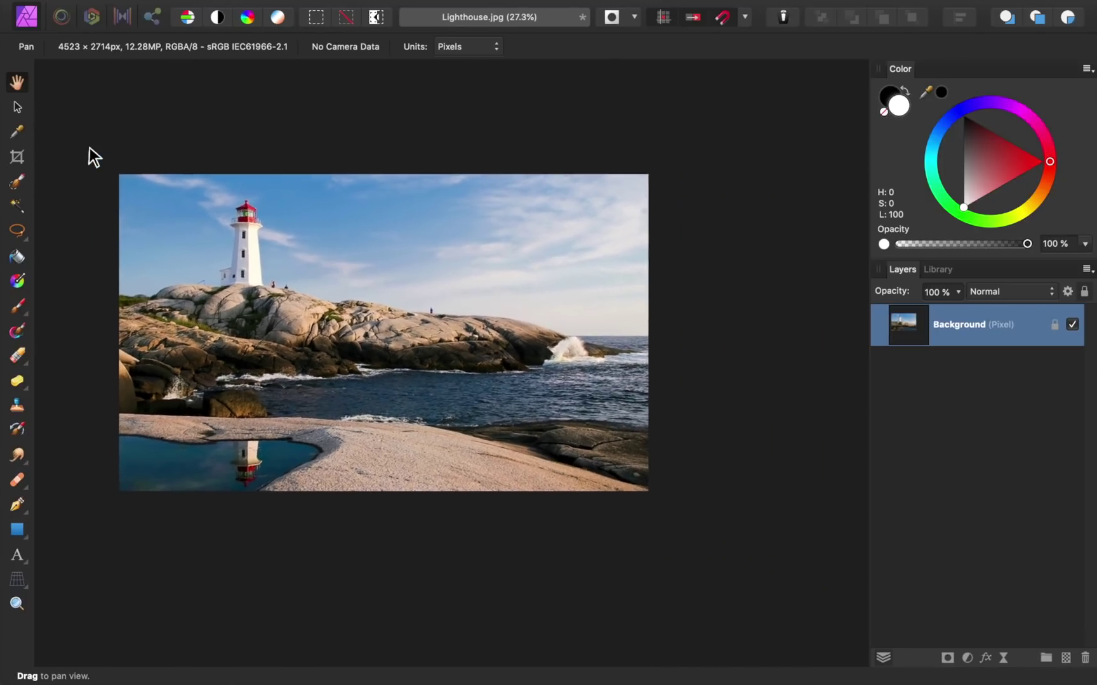
{"action": "key", "text": "c"}
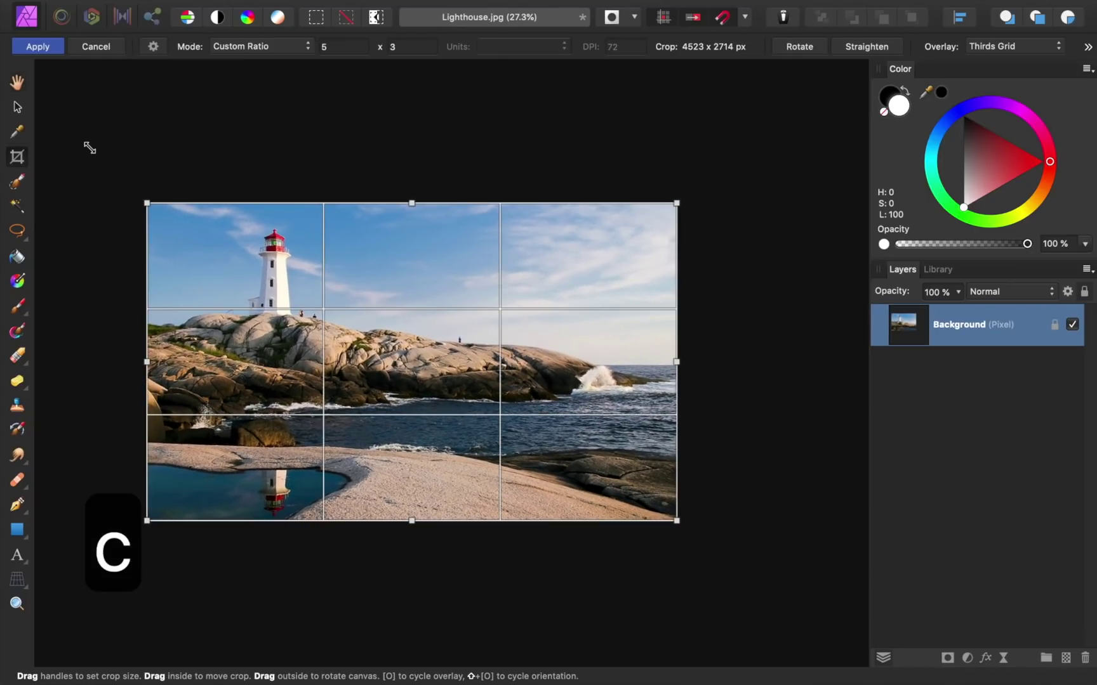
{"action": "left_click_drag", "start_coordinate": [146, 204], "coordinate": [70, 104]}
{"action": "left_click_drag", "start_coordinate": [676, 519], "coordinate": [815, 624]}
{"action": "key", "text": "Return"}
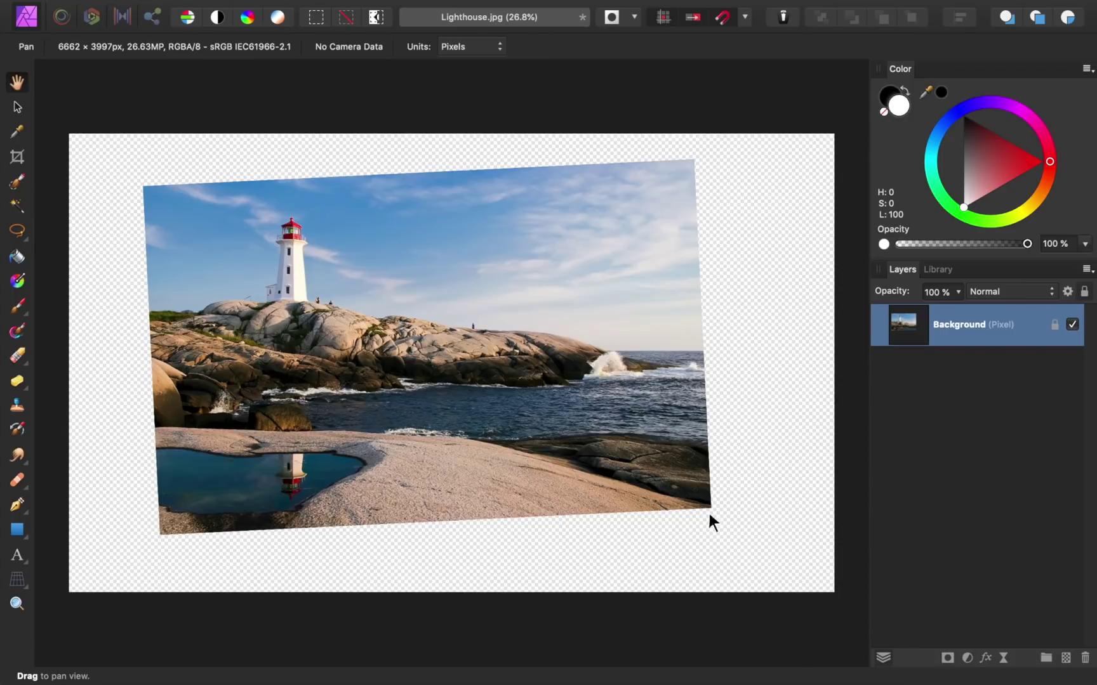
- Add a new white fill layer from the Layer menu and move it beneath the photo
{"action": "mouse_move", "coordinate": [565, 2]}
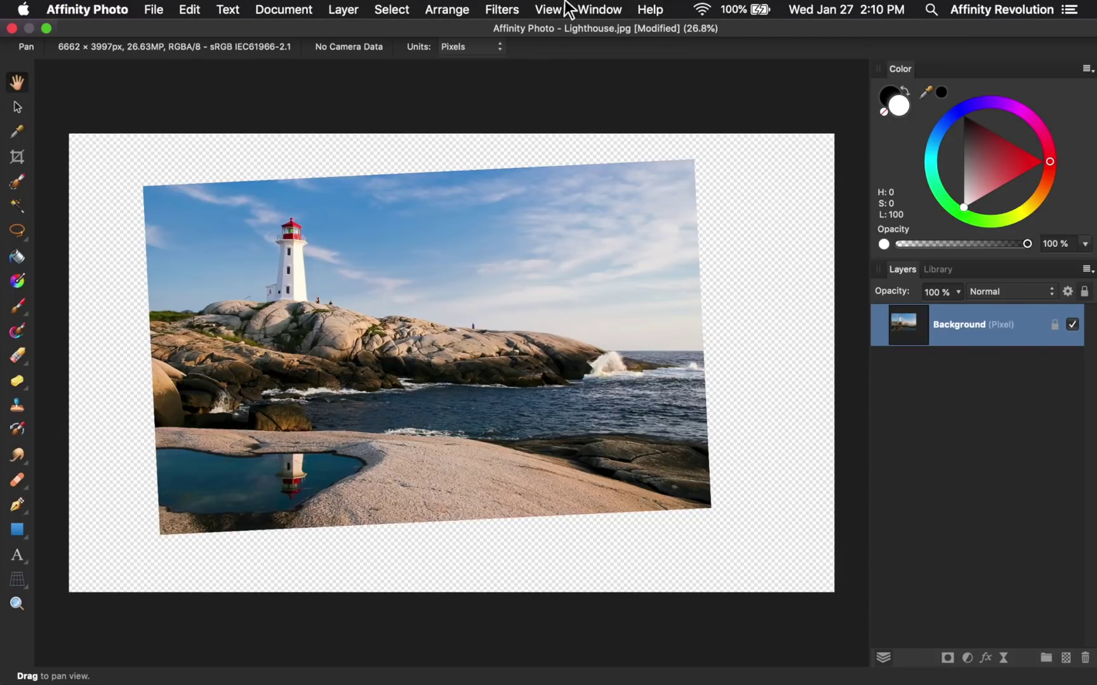
{"action": "left_click", "coordinate": [356, 11]}
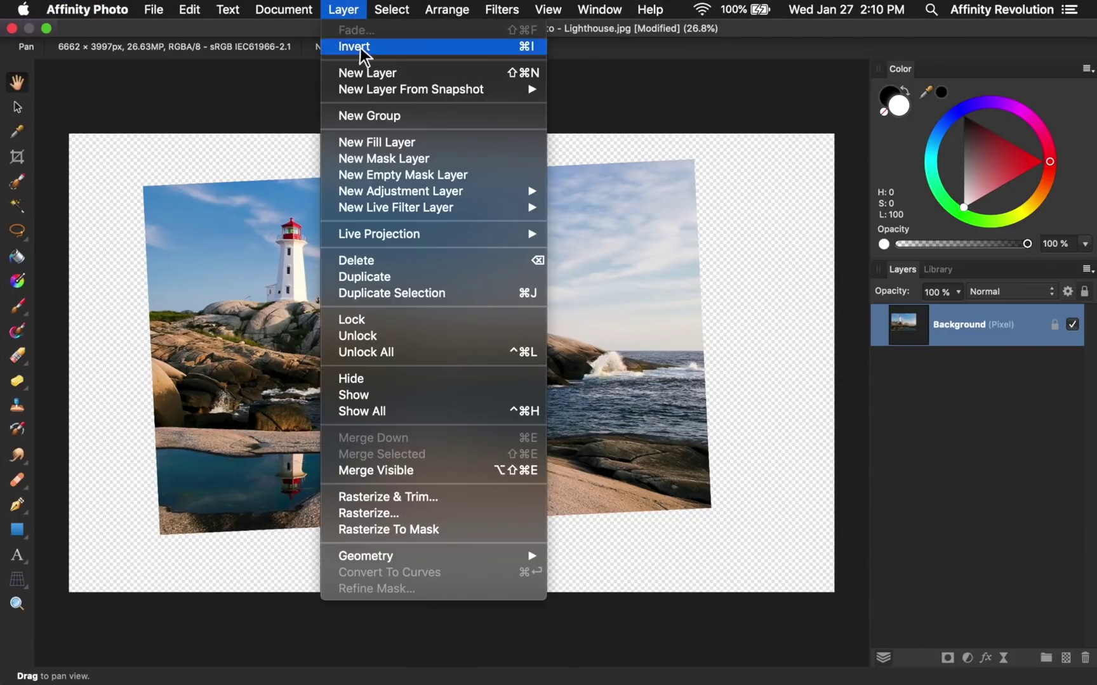
{"action": "left_click", "coordinate": [423, 141]}
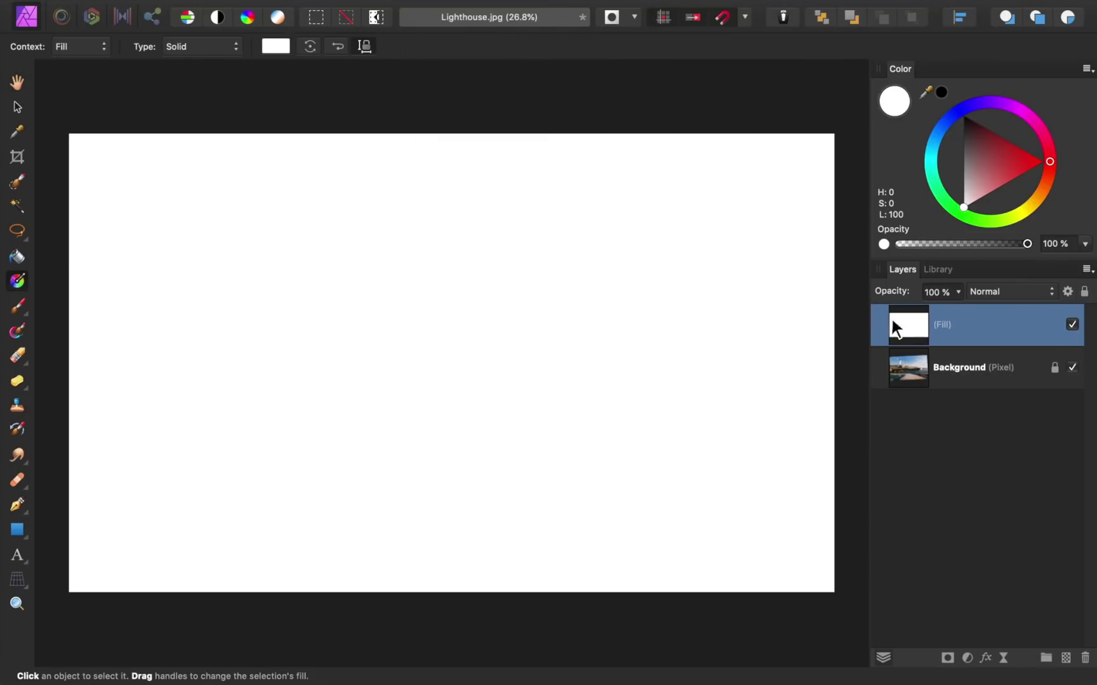
{"action": "left_click_drag", "start_coordinate": [912, 332], "coordinate": [897, 396]}
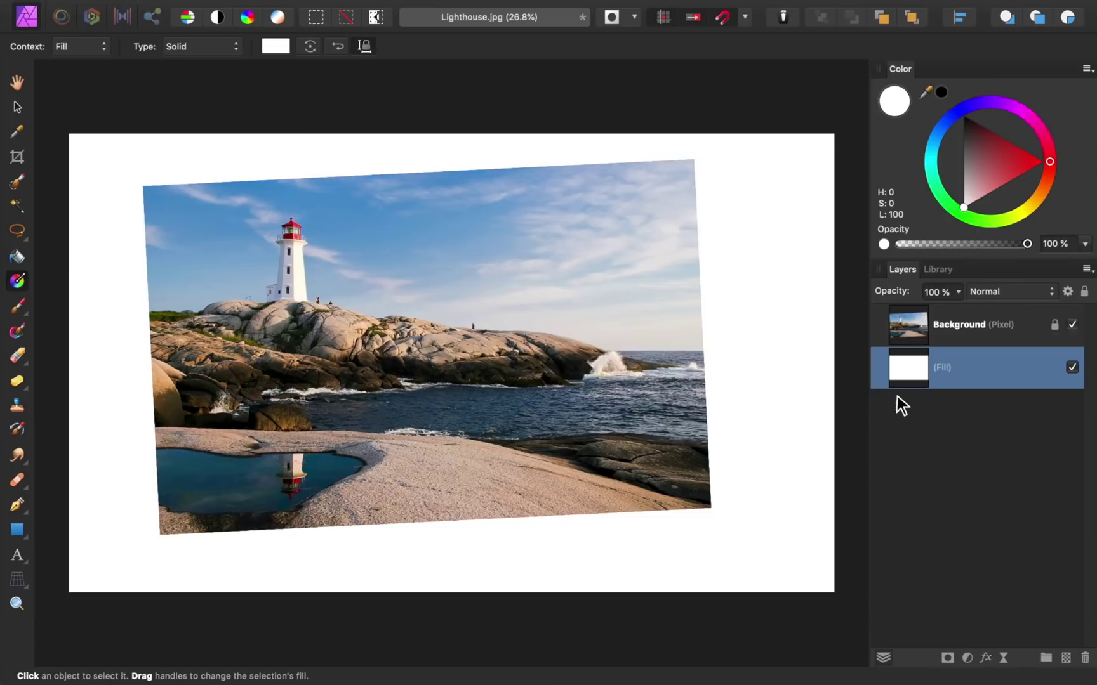